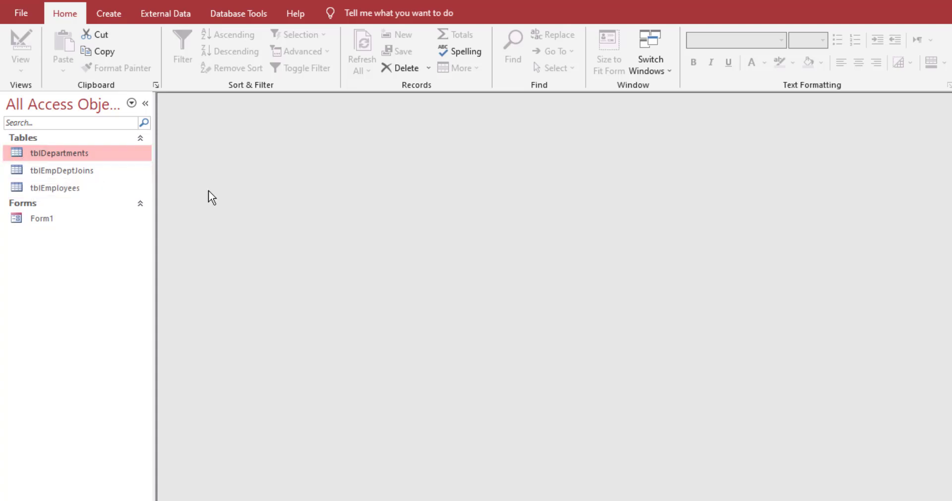
- Open tblEmpDeptJoins, compare its data with the employee-to-department sketch, then close it
left_click(115, 171)
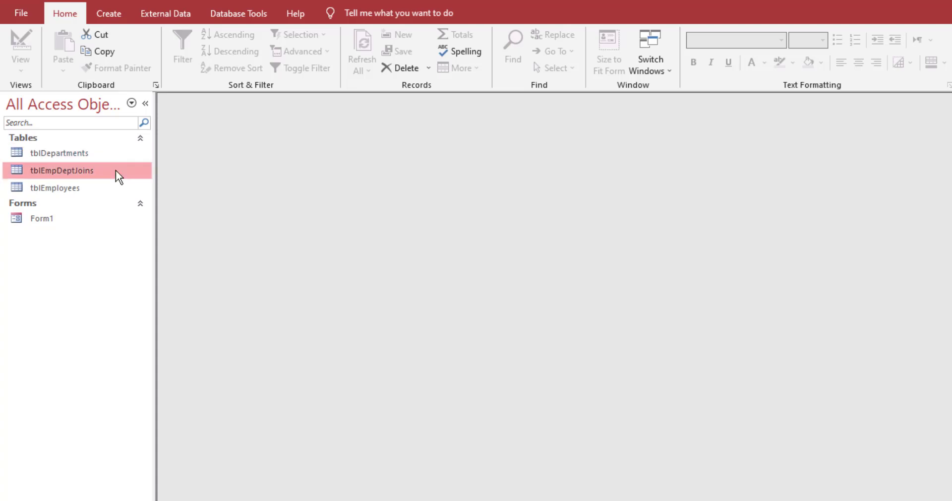
double_click(115, 170)
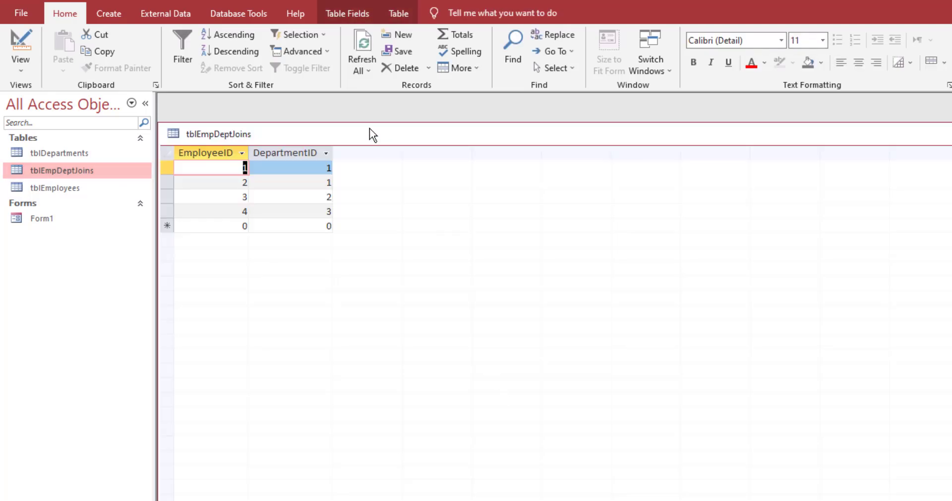
left_click_drag(370, 130, 455, 141)
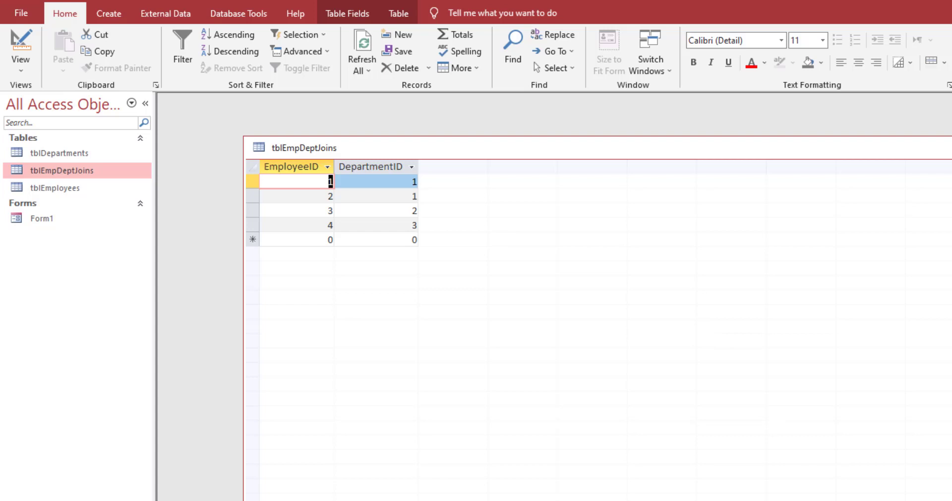
key("alt+Tab")
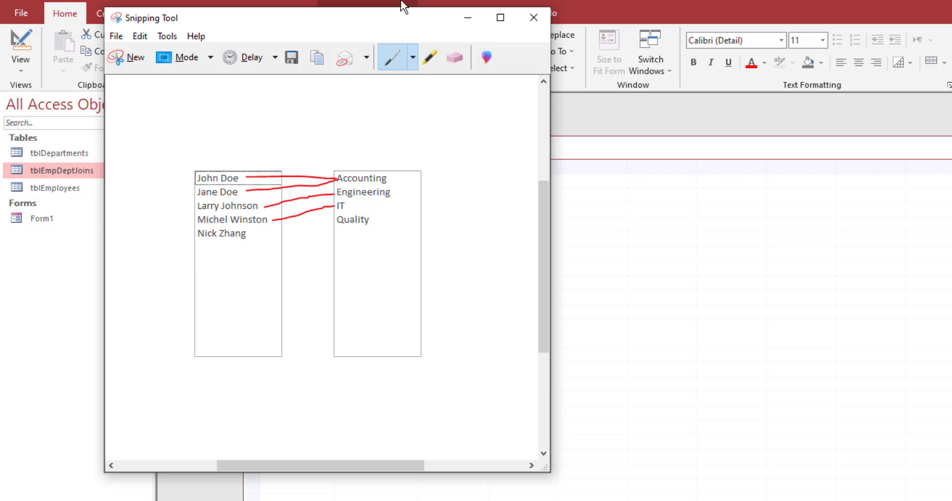
left_click_drag(402, 20, 907, 75)
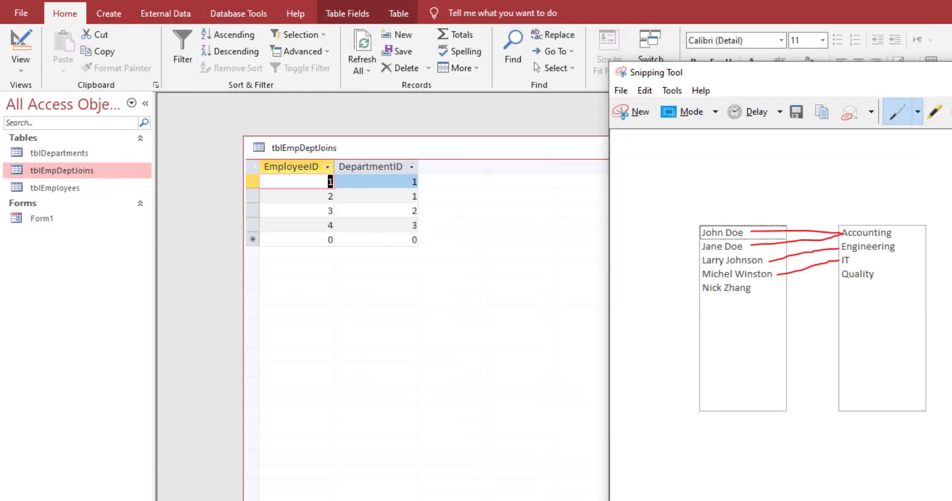
left_click(466, 171)
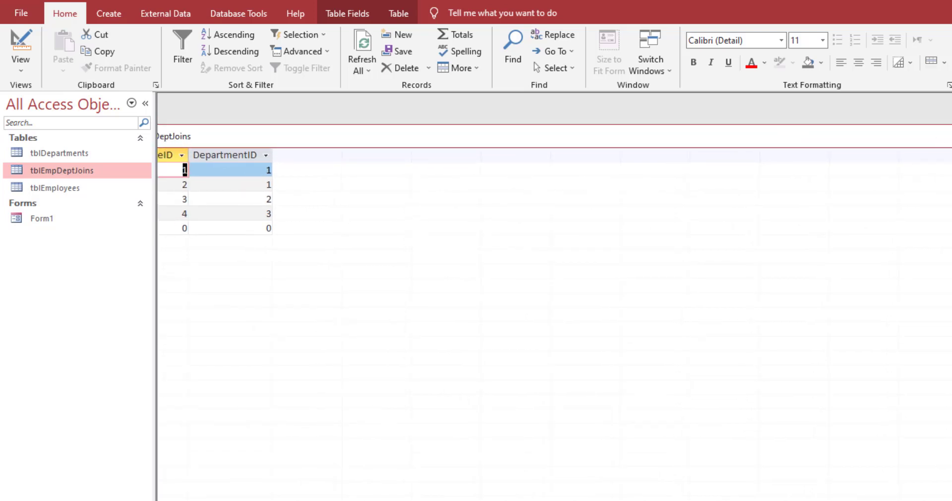
key("alt+Tab")
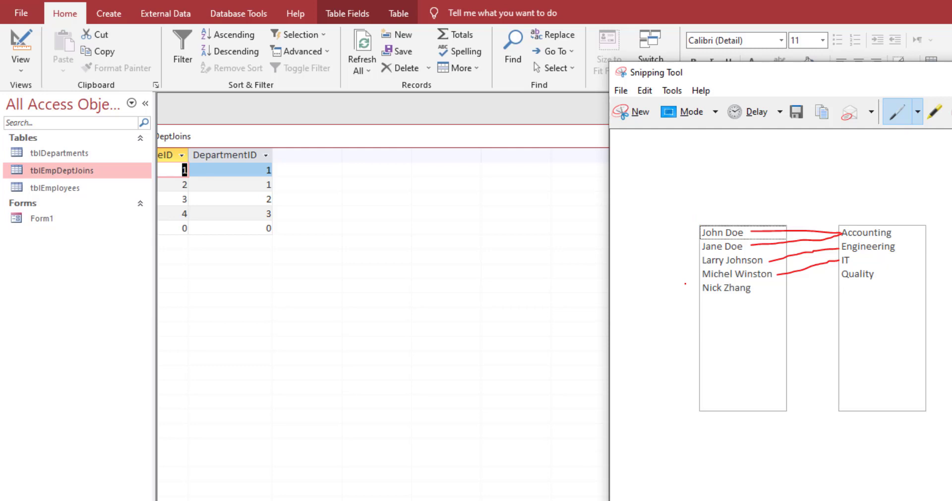
left_click(542, 140)
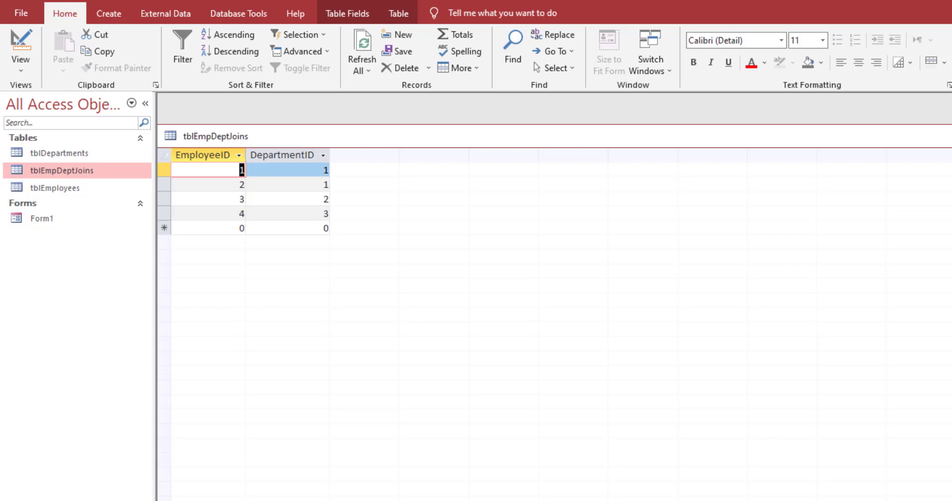
key("ctrl+w")
- Start a new blank query design with no tables and switch it to SQL view
left_click(113, 13)
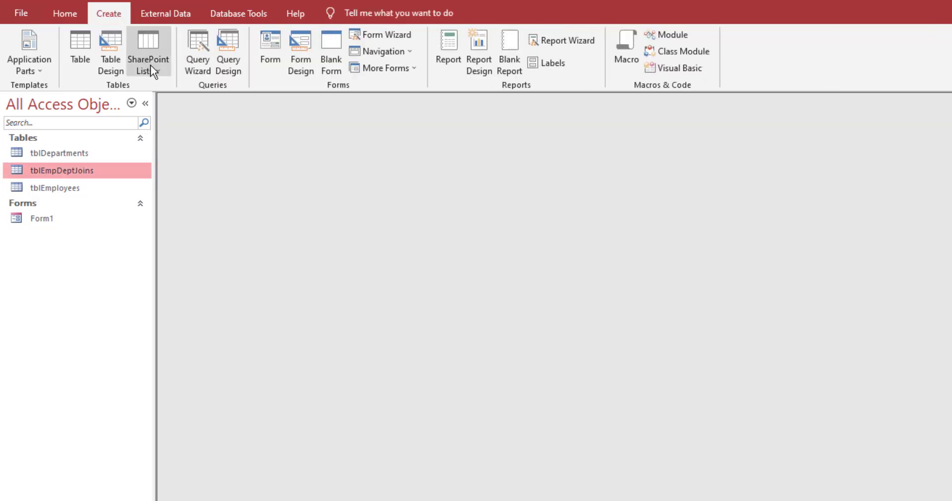
left_click(225, 68)
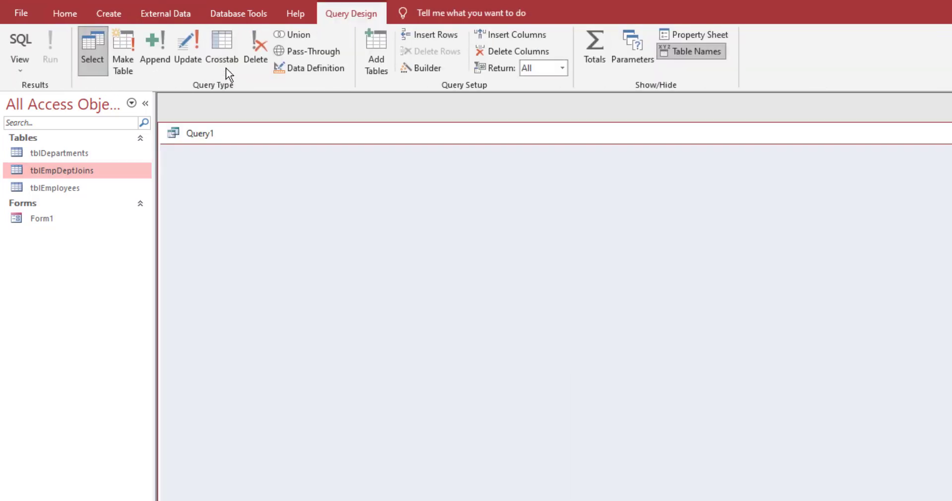
left_click(798, 369)
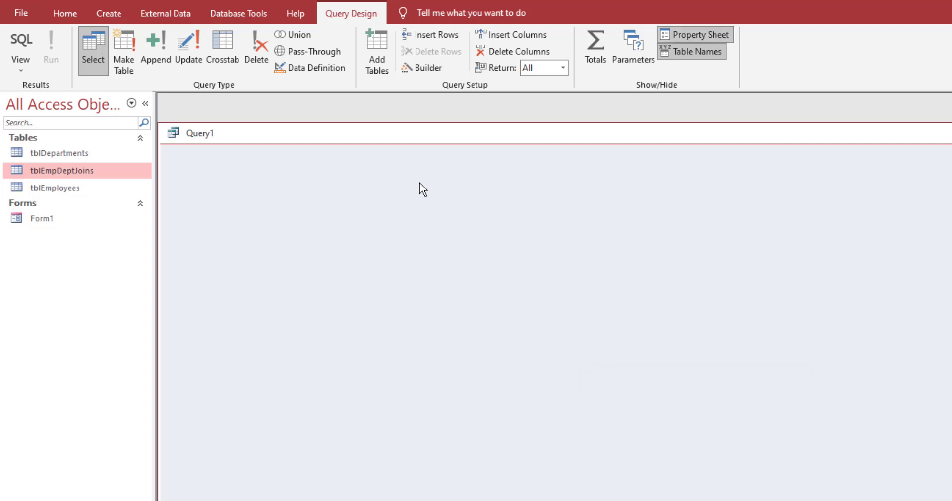
right_click(369, 156)
left_click(401, 165)
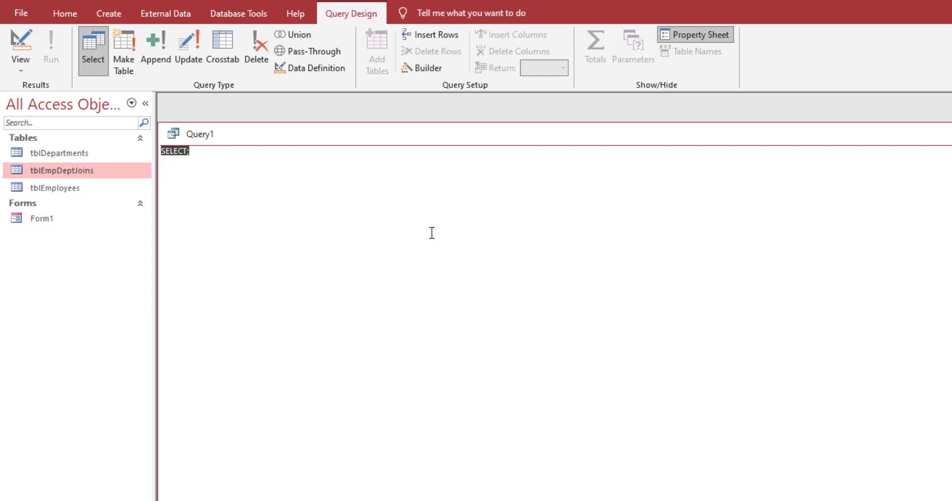
- Enter SELECT * FROM tblEmpDeptJoins T1 INNER JOIN tblEmployees T2 ON T2.EmployeeID = T1.EmployeeID
type("SELECT *")
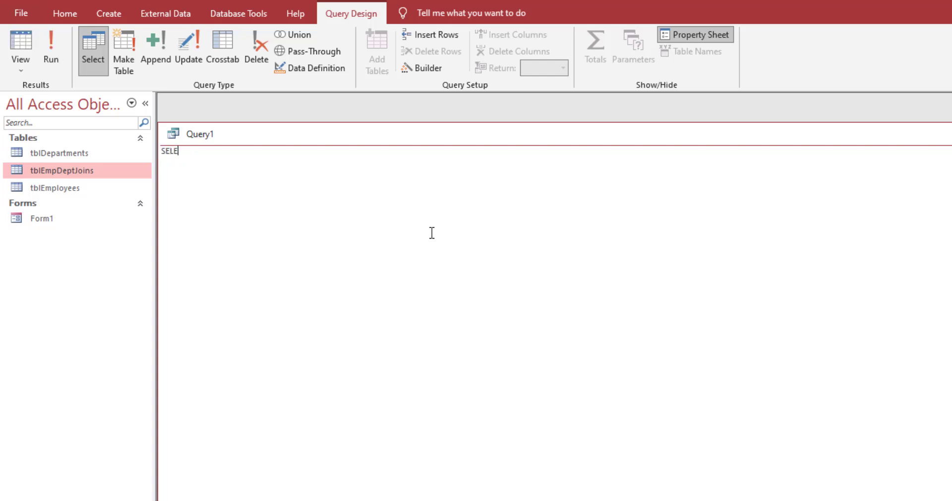
key("Return")
type("FROM tblEmpDeptJoins T")
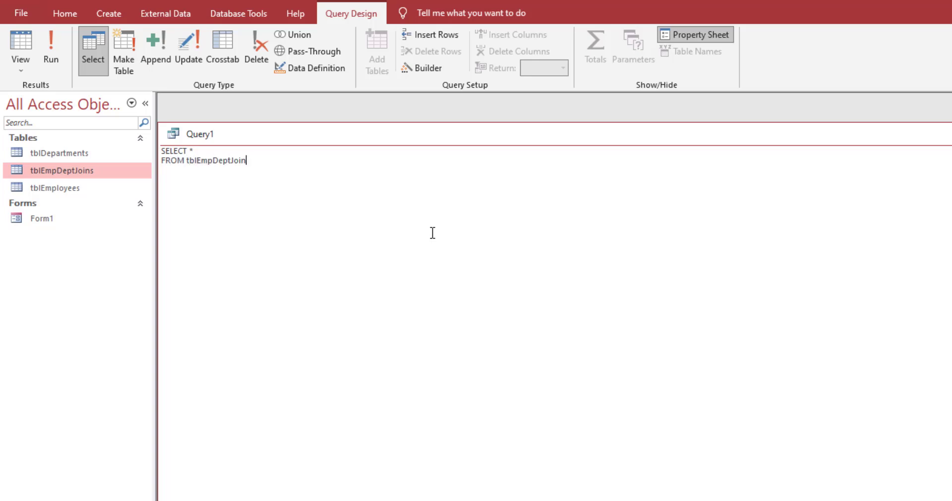
type("1")
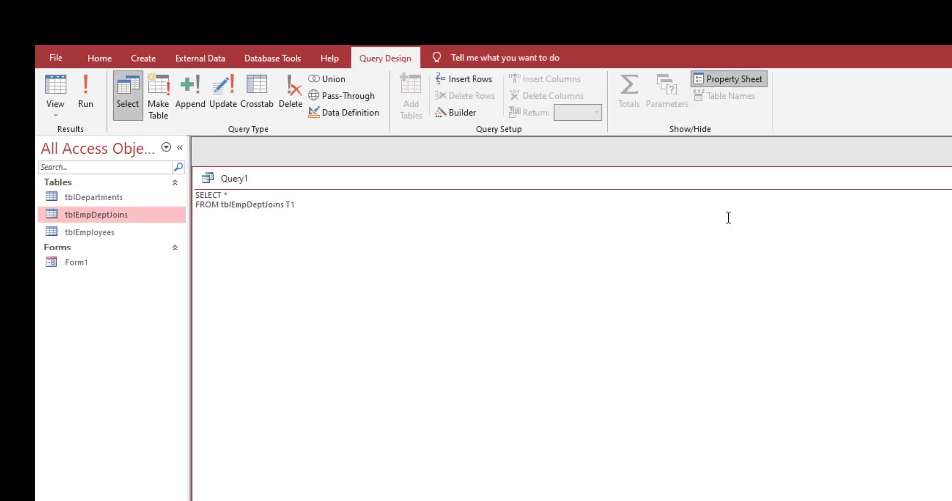
key("Return")
type("INNER JOIN tblEmployees ")
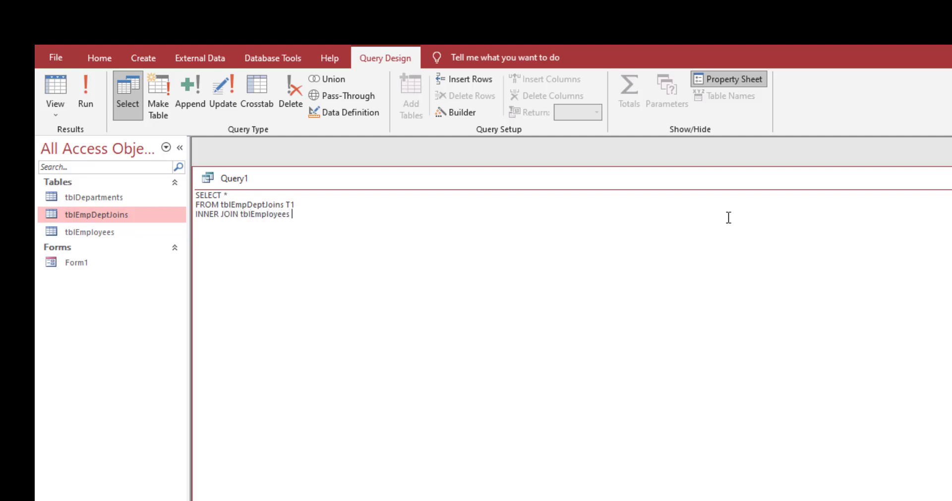
type("T2 ON T2.EmployeeID = ")
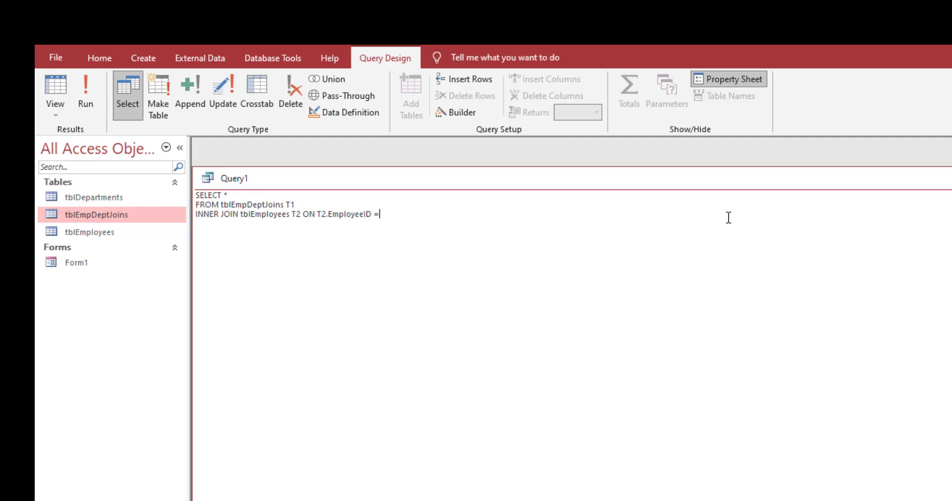
type("T1.EmployeeID")
double_click(136, 222)
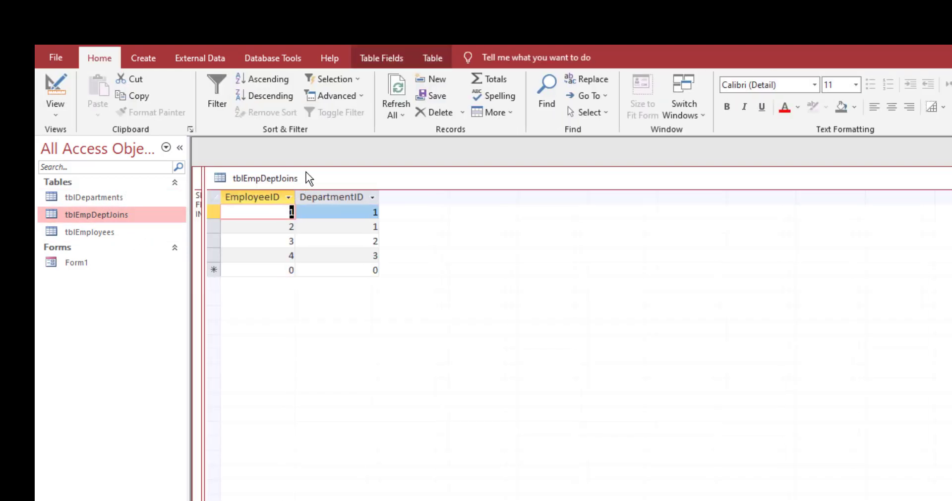
left_click(124, 199)
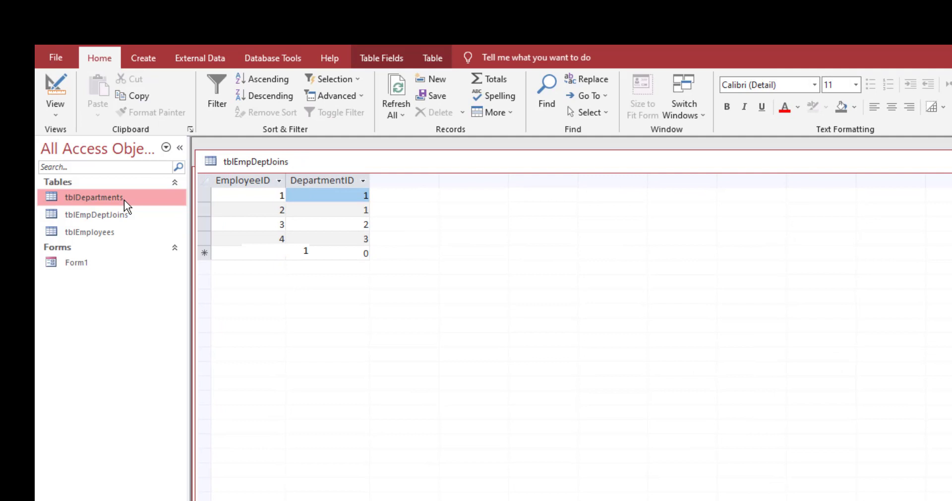
double_click(94, 198)
key("ctrl+w")
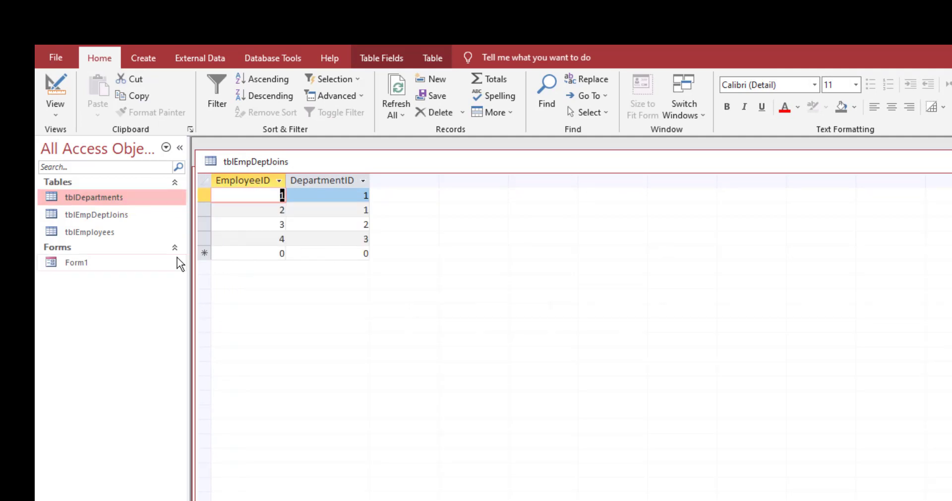
double_click(142, 233)
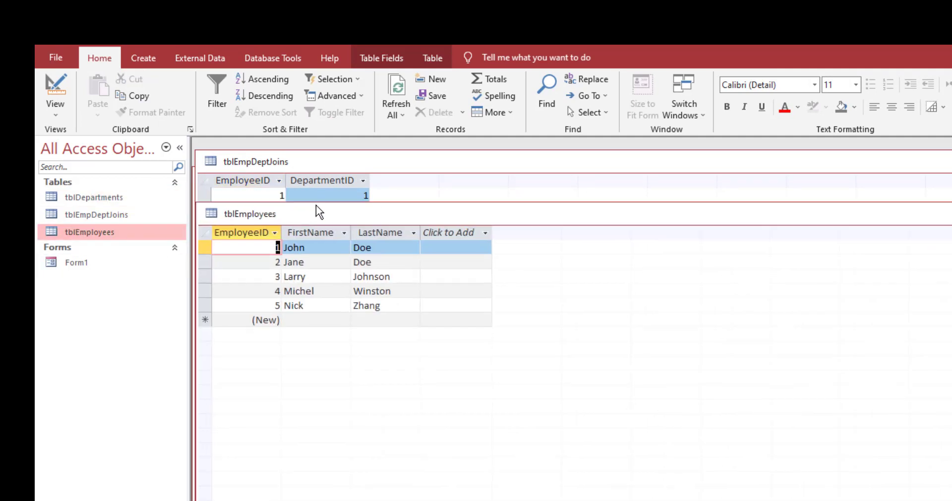
left_click_drag(317, 212, 496, 173)
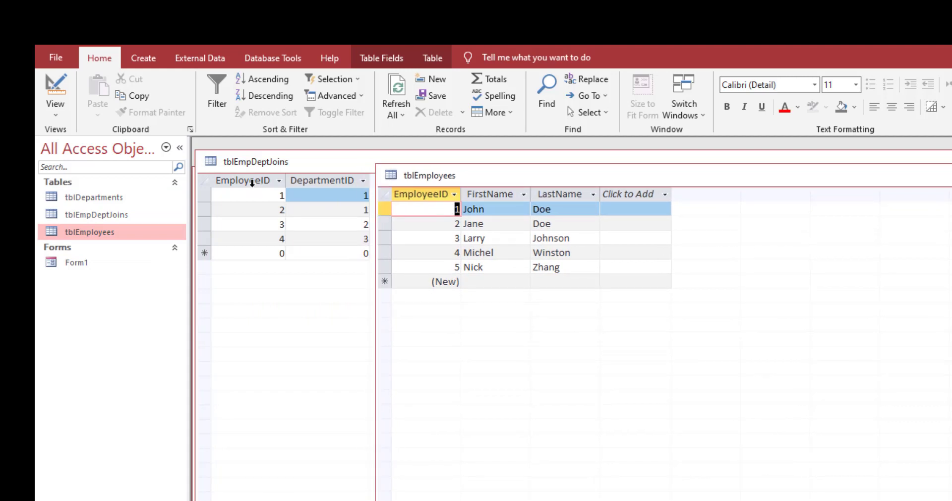
left_click(252, 182)
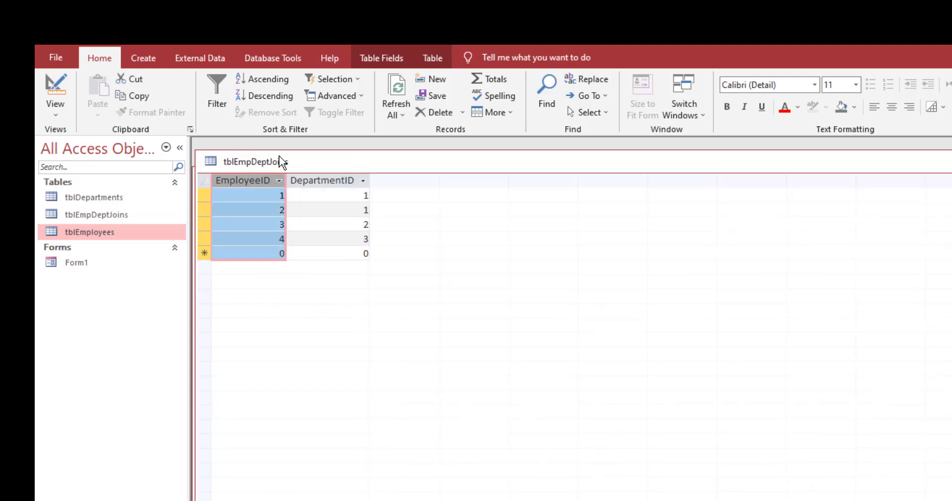
left_click(585, 183)
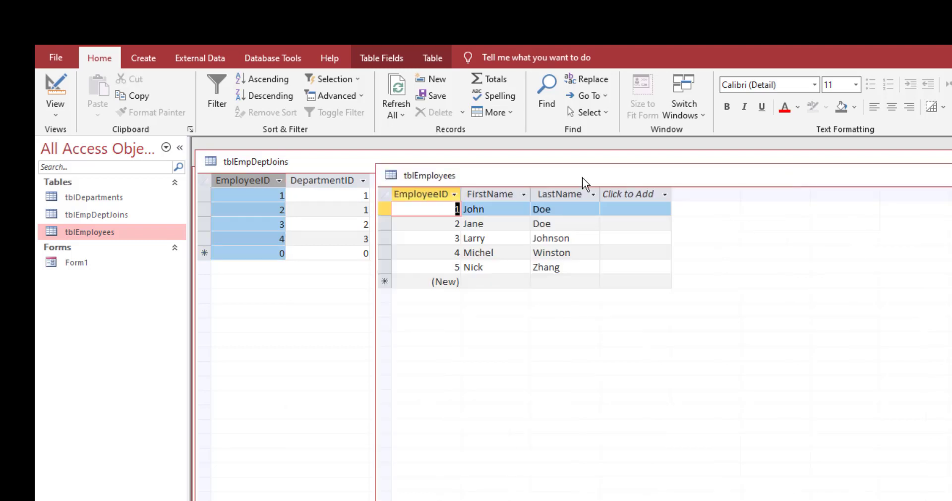
left_click(432, 192)
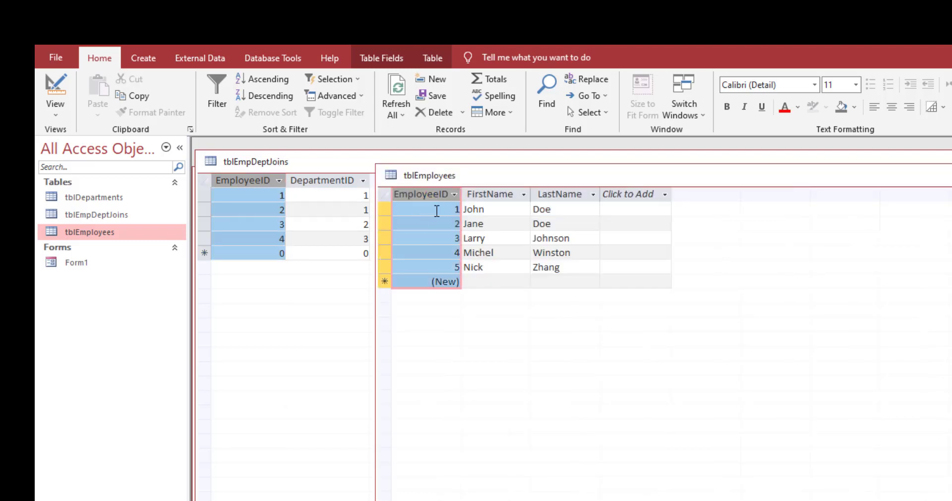
right_click(543, 179)
left_click(610, 205)
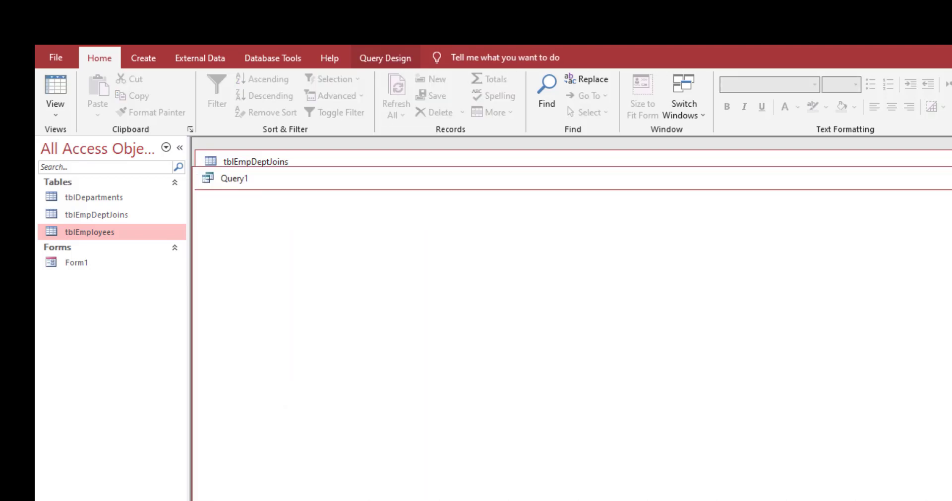
- Add the line INNER JOIN tblDepartments T3 ON T3.DepartmentID = T1.DepartmentID to the SQL
type("SELECT * FROM tblEmpDeptJoins T1 INNER JOIN tblEmployees T2 ON T2.EmployeeID = T1.EmployeeID")
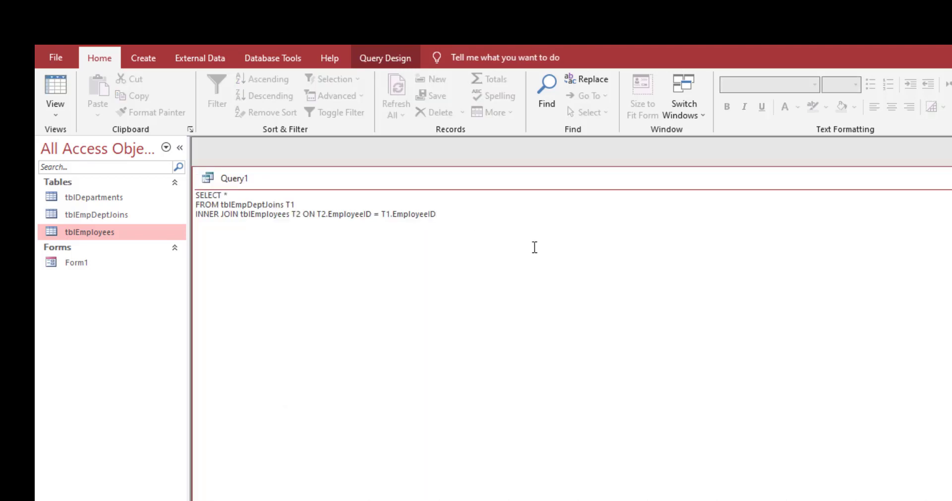
type("INNER JOIN tblDepartments T3 ")
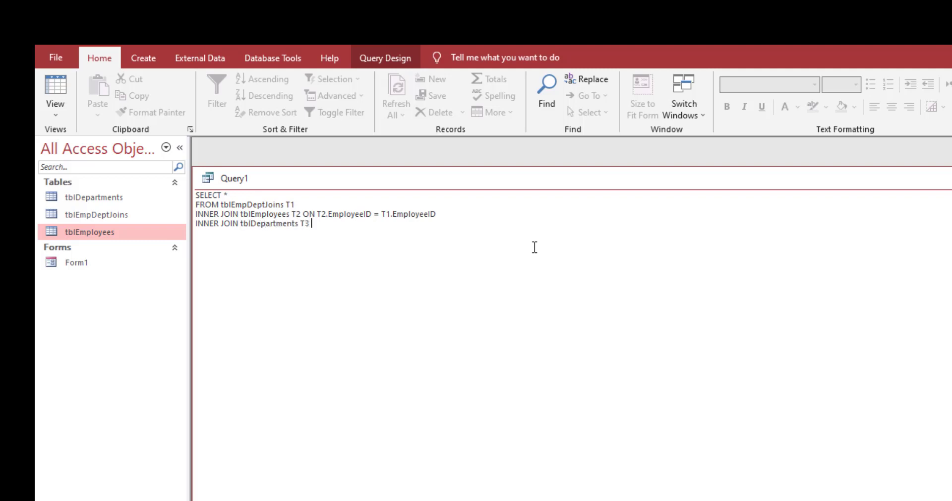
type("ON T3.DepartmentID = T")
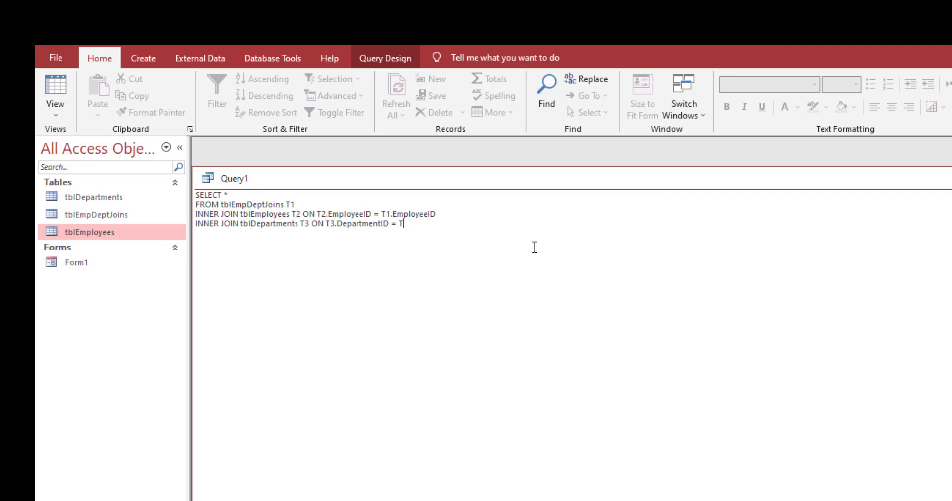
type("1.DepartmentID")
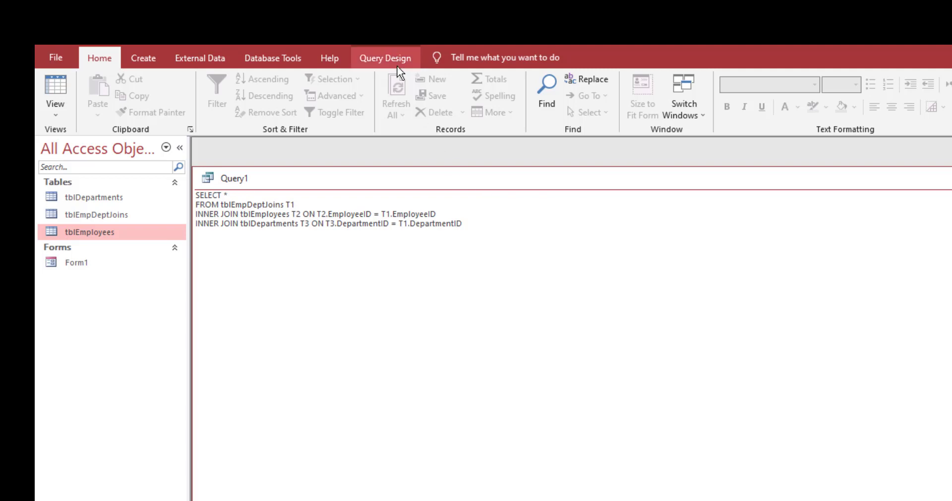
left_click(386, 58)
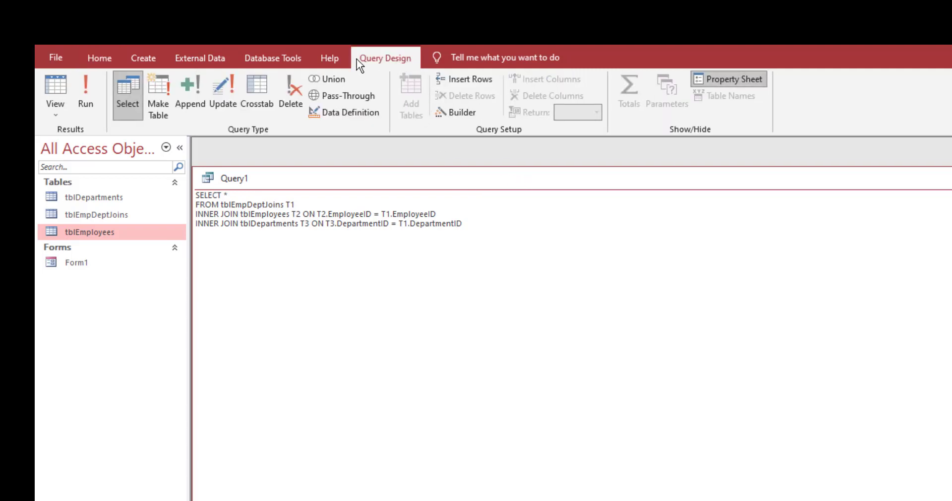
- After the syntax error, wrap the tblEmpDeptJoins–tblEmployees INNER JOIN in parentheses
left_click(92, 94)
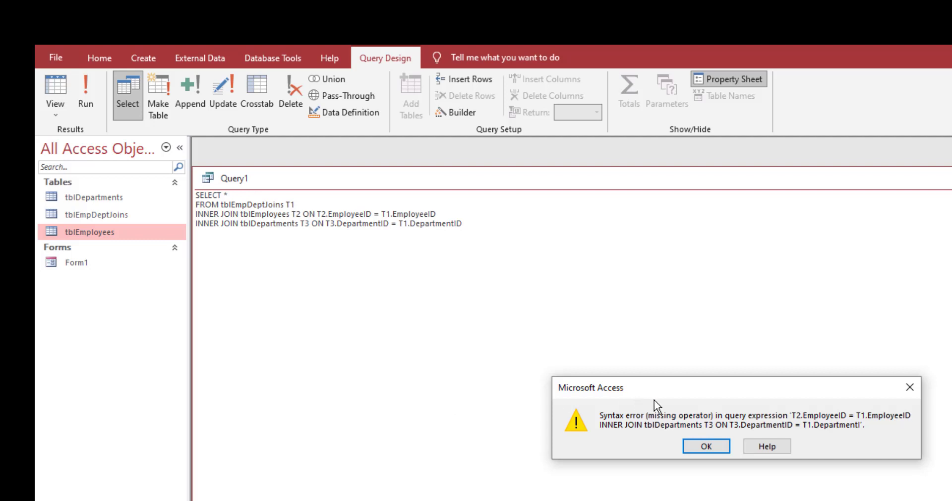
left_click(699, 448)
left_click(701, 447)
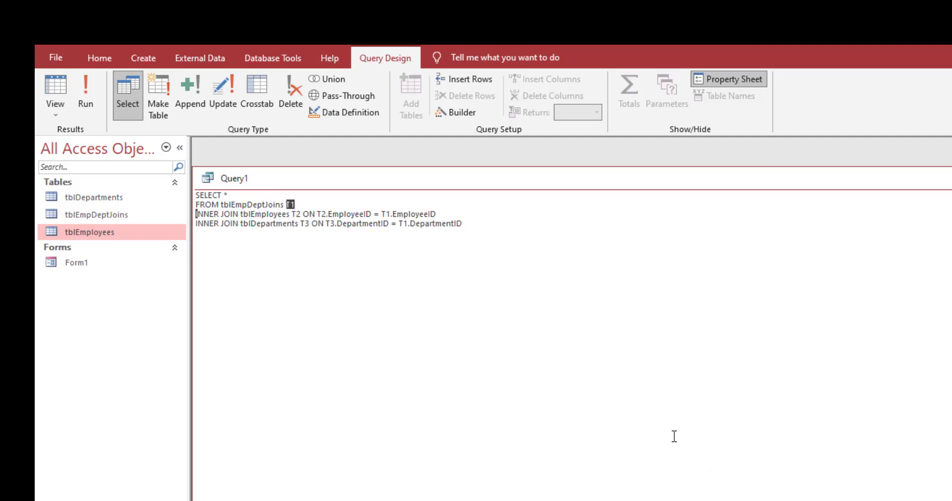
left_click(228, 205)
left_click(223, 206)
type("(")
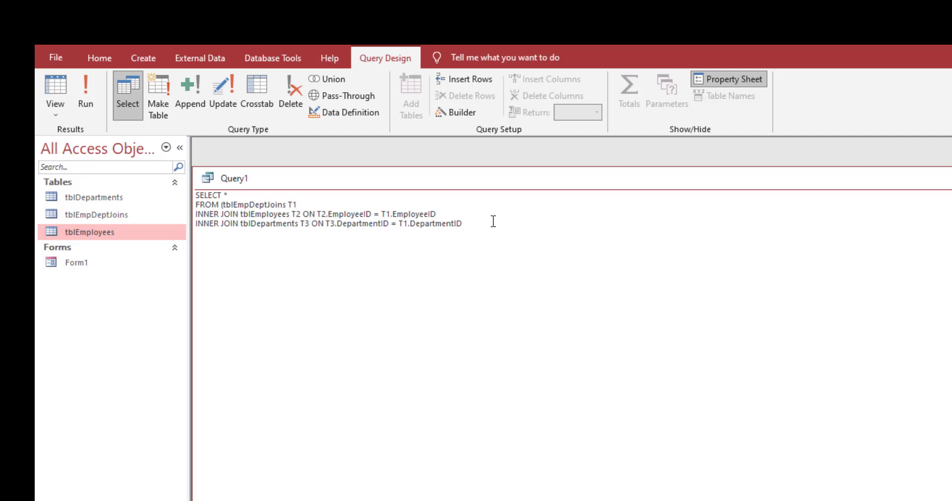
key("Down")
key("End")
type(")")
- Review the join conditions and rerun Query1 to get the joined employee and department rows
left_click(462, 226)
left_click(315, 203)
left_click_drag(378, 223, 525, 225)
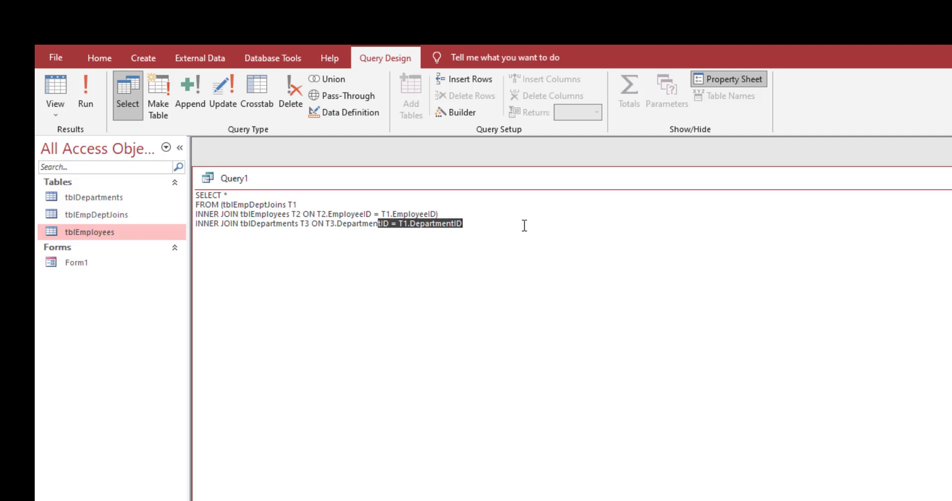
left_click(487, 247)
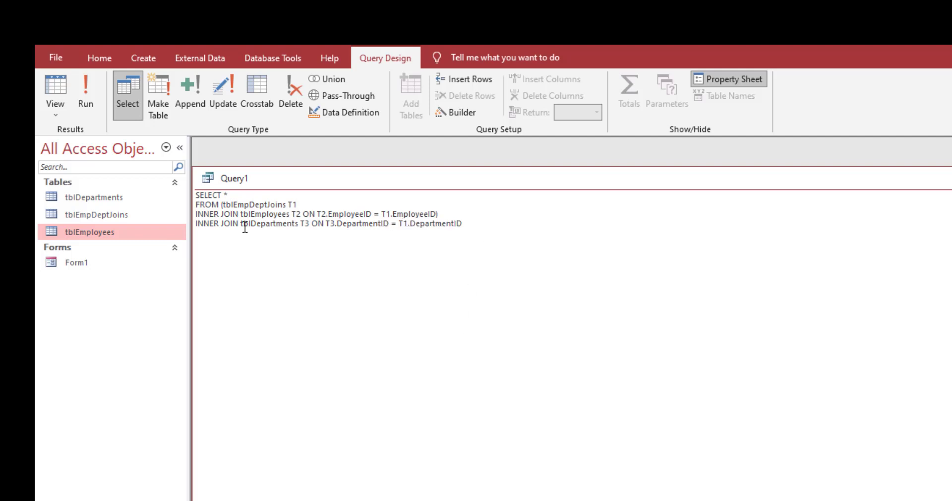
left_click(92, 99)
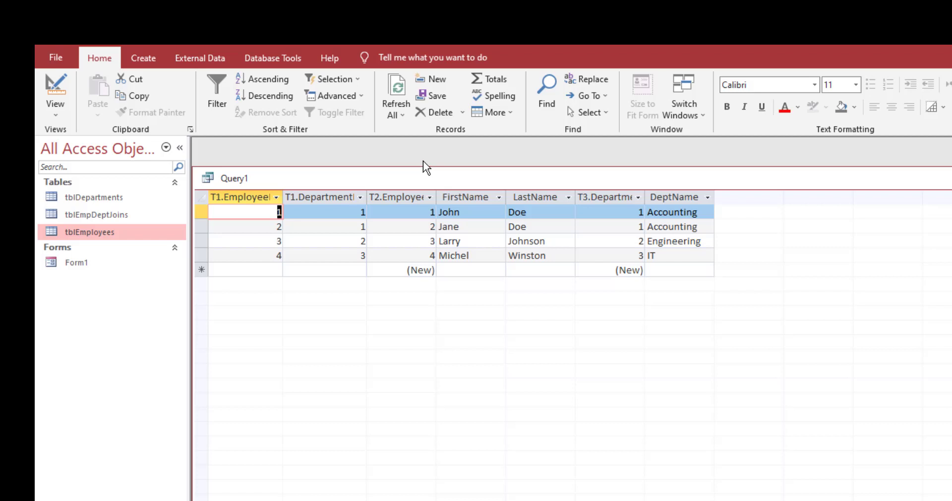
- In Query1's SQL view, replace SELECT * with T2.FirstName as the first field
right_click(399, 182)
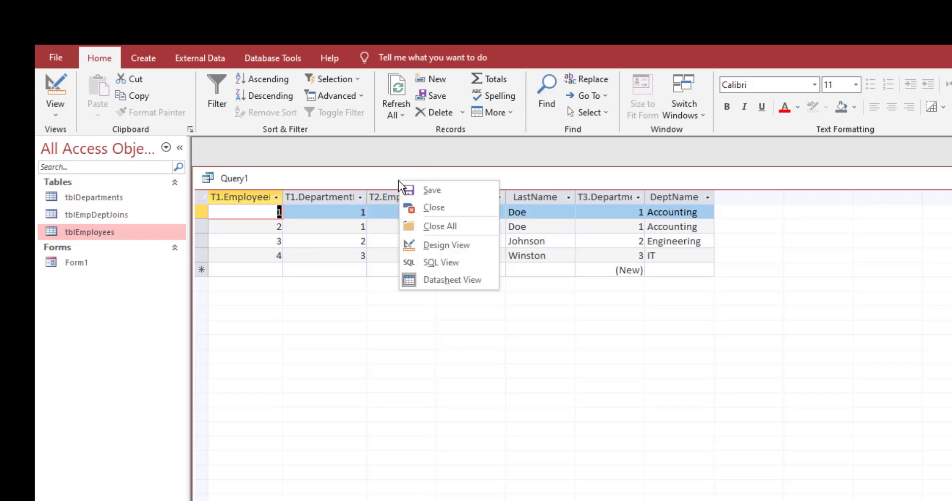
left_click(457, 271)
left_click(263, 195)
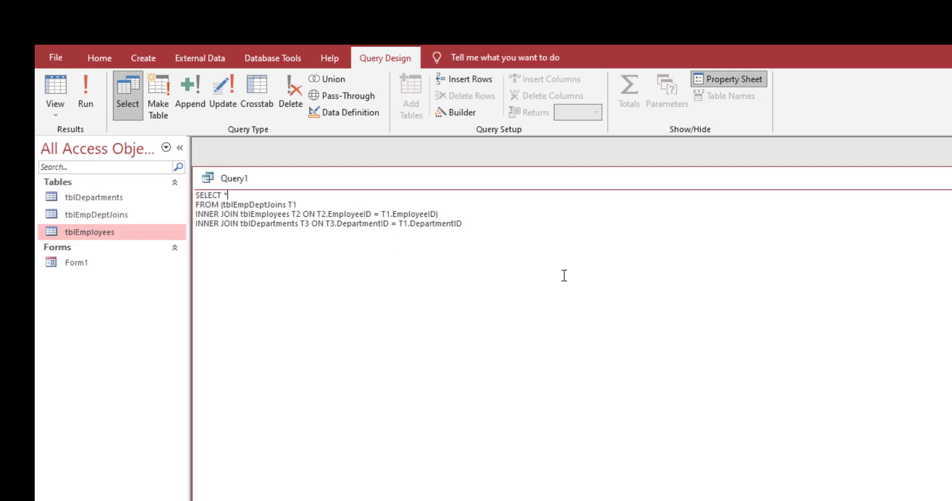
key("BackSpace")
type("T2.FirstName,")
left_click(222, 194)
left_click(291, 214)
left_click(287, 195)
- Add T2.LastName and T3.DeptName, confirming the DeptName column in tblDepartments
type("T2.LastName, ")
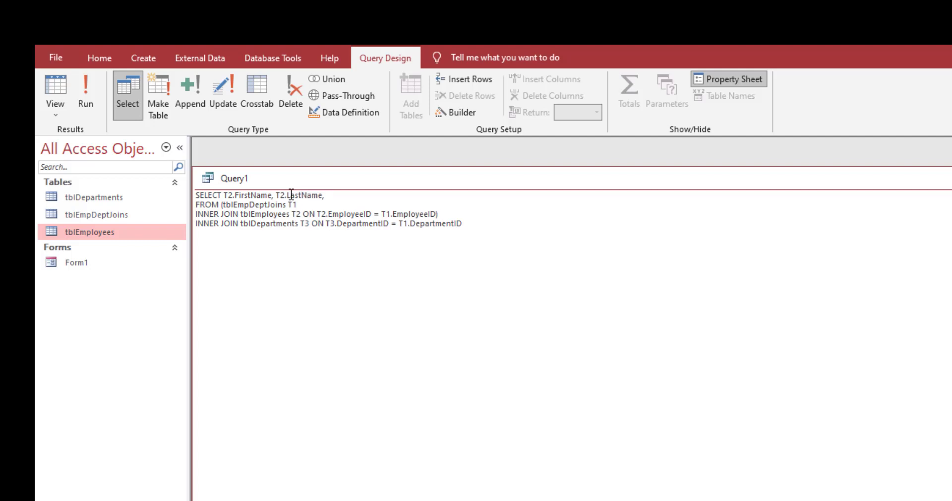
type("T3.Department")
key("BackSpace")
key("BackSpace")
key("BackSpace")
key("BackSpace")
key("BackSpace")
key("BackSpace")
key("BackSpace")
double_click(160, 203)
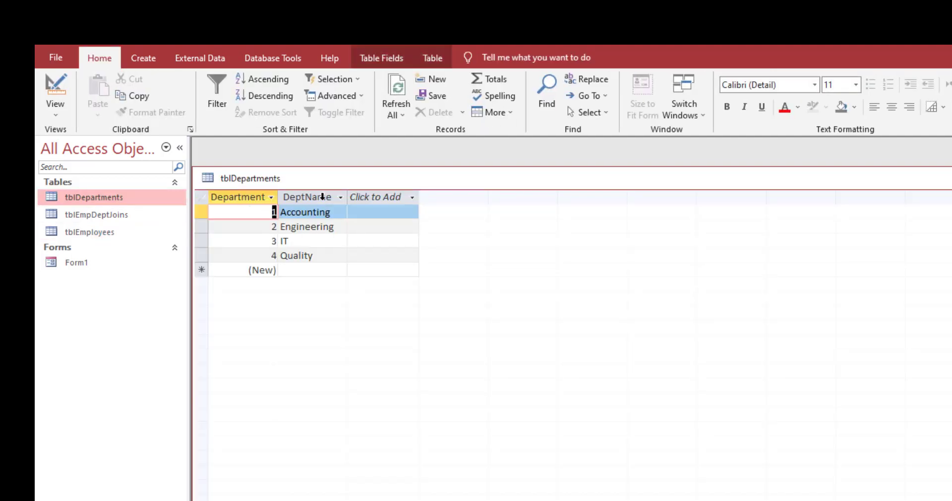
left_click(321, 197)
key("ctrl+F6")
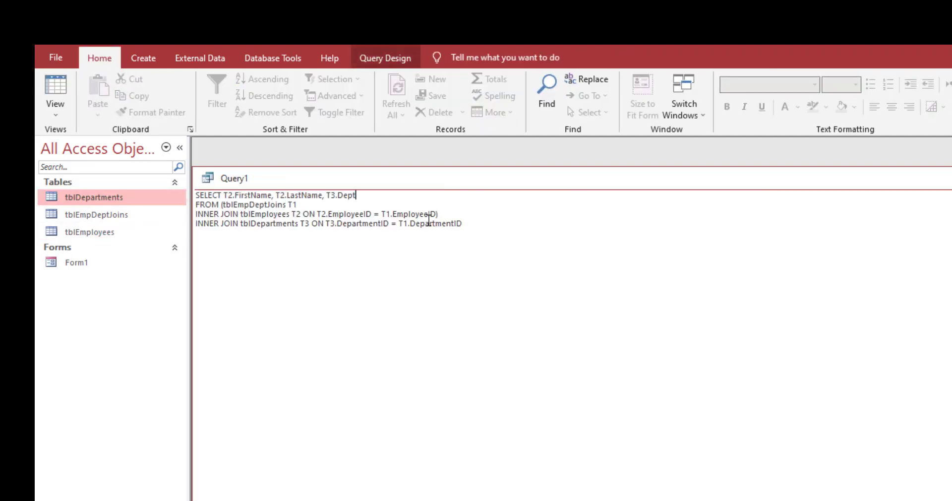
type("Name")
left_click(392, 60)
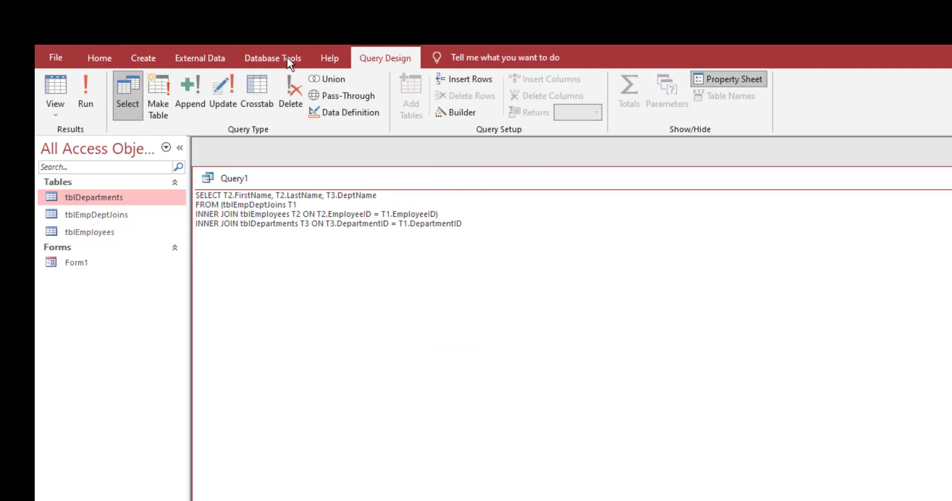
- Run Query1 to show FirstName, LastName and DeptName for the four joined rows
left_click(85, 91)
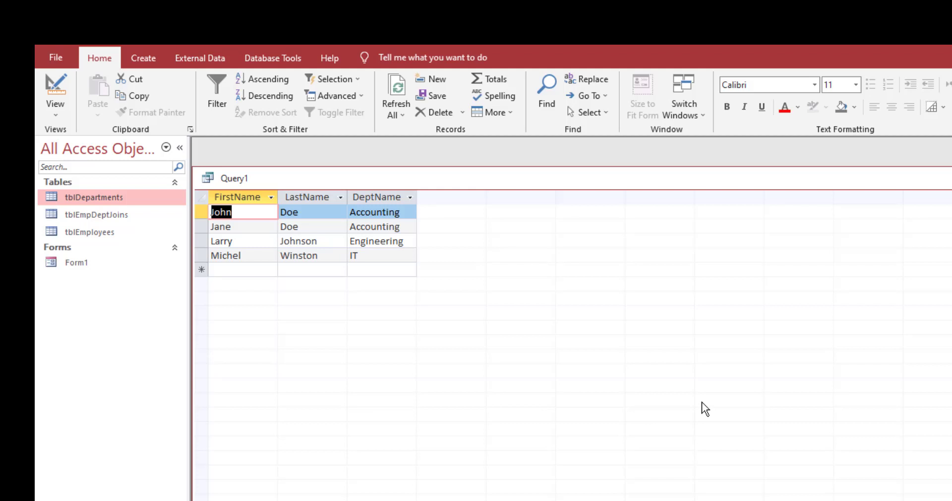
- Place the employee-to-department sketch under the Query1 results to compare, then move it aside
key("alt+Tab")
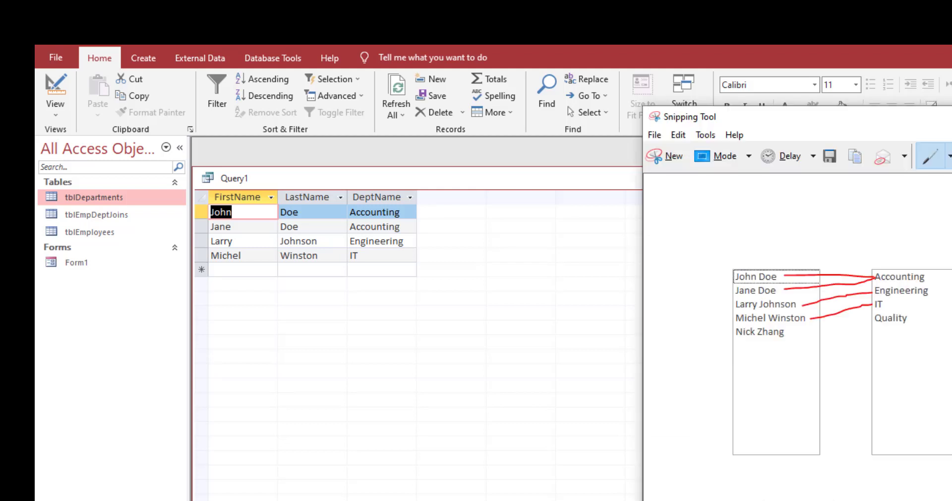
left_click_drag(855, 123, 429, 306)
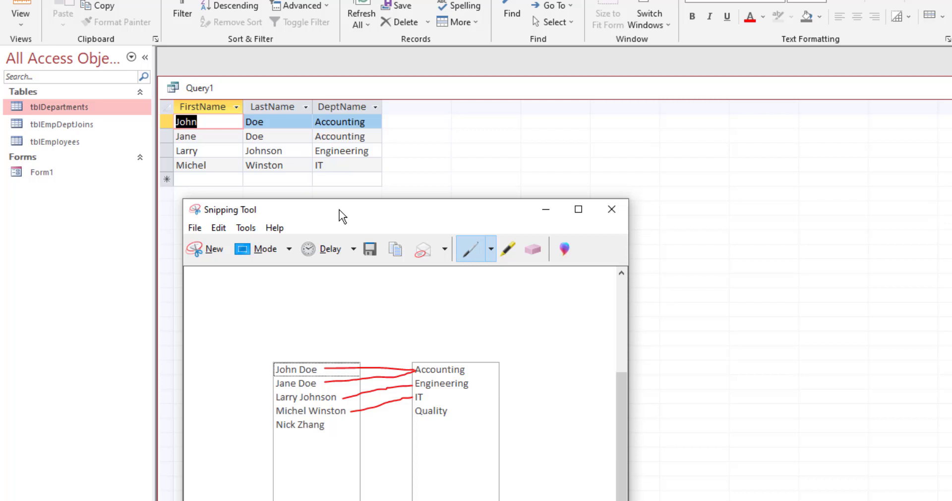
left_click_drag(339, 209, 951, 132)
- Save the query as Query1 and close it
left_click(638, 214)
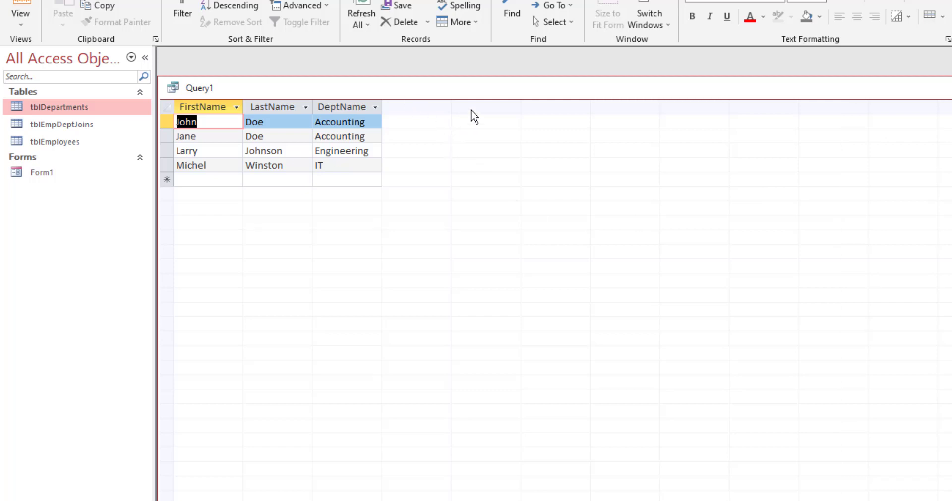
key("ctrl+s")
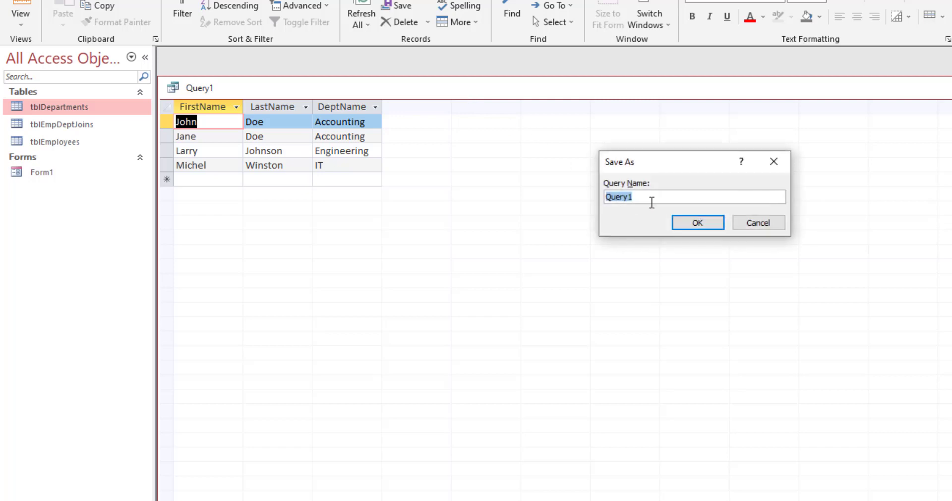
left_click(693, 222)
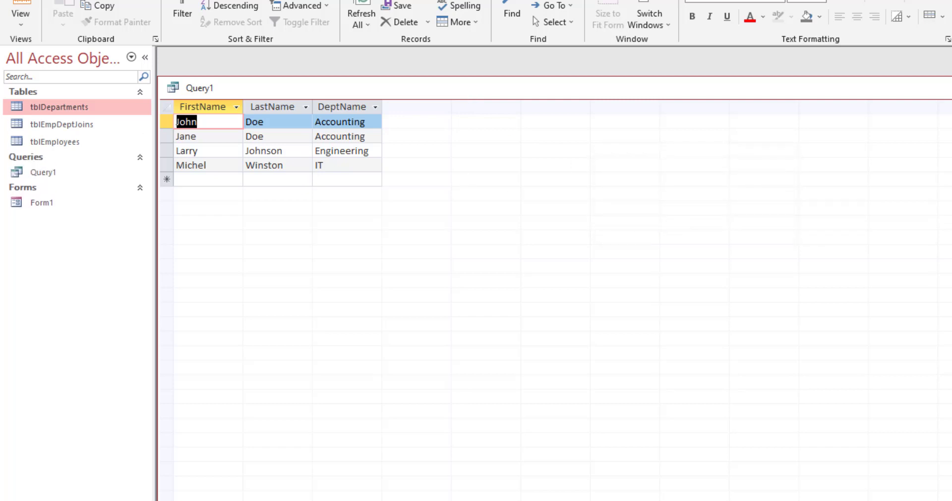
key("ctrl+w")
- Copy Query1 in the navigation pane, paste it as Query2, and open Query2 in Design View
left_click(96, 172)
key("ctrl+c")
key("ctrl+v")
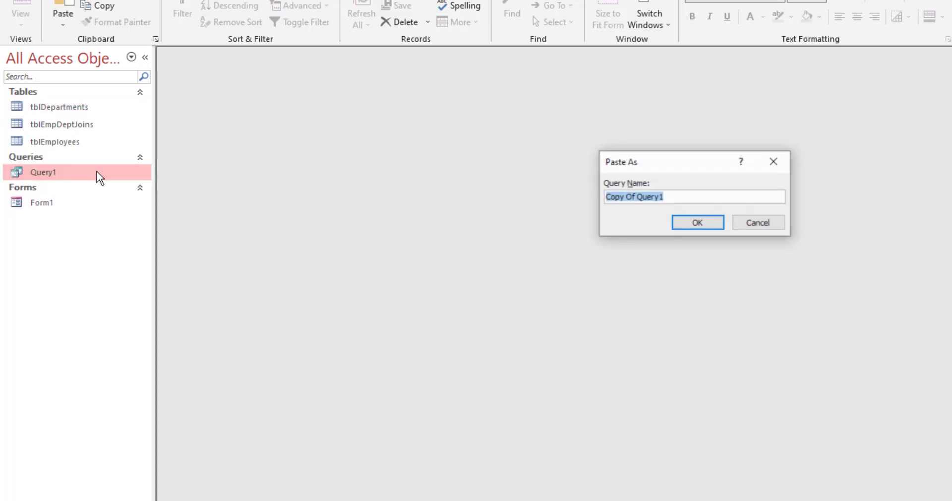
double_click(636, 197)
left_click_drag(638, 199, 570, 202)
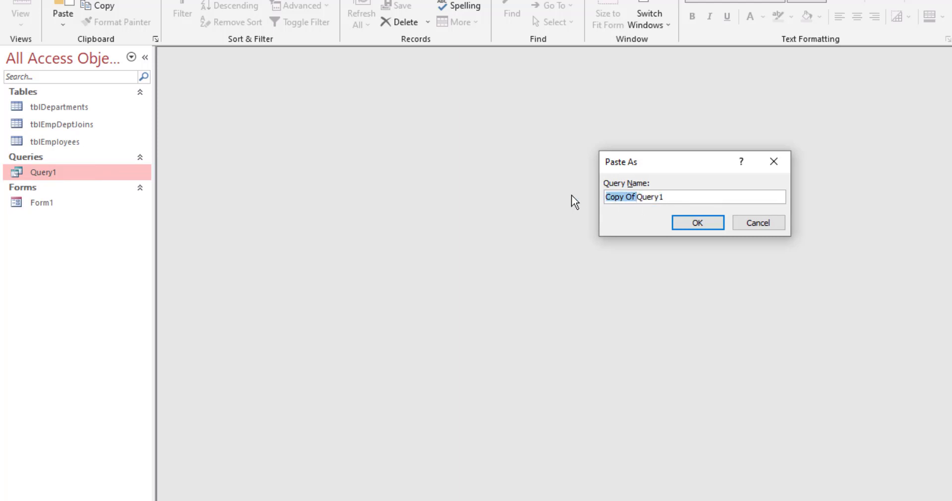
key("BackSpace")
left_click(688, 199)
key("BackSpace")
type("2")
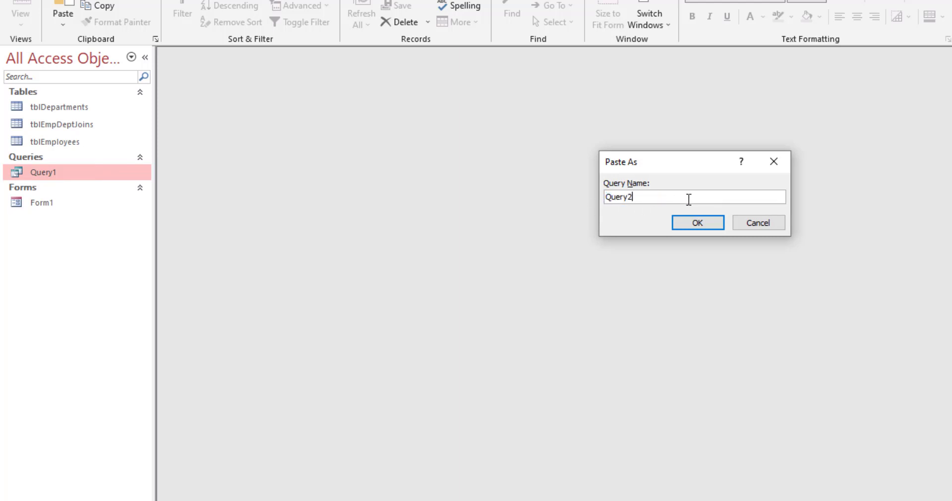
left_click(694, 225)
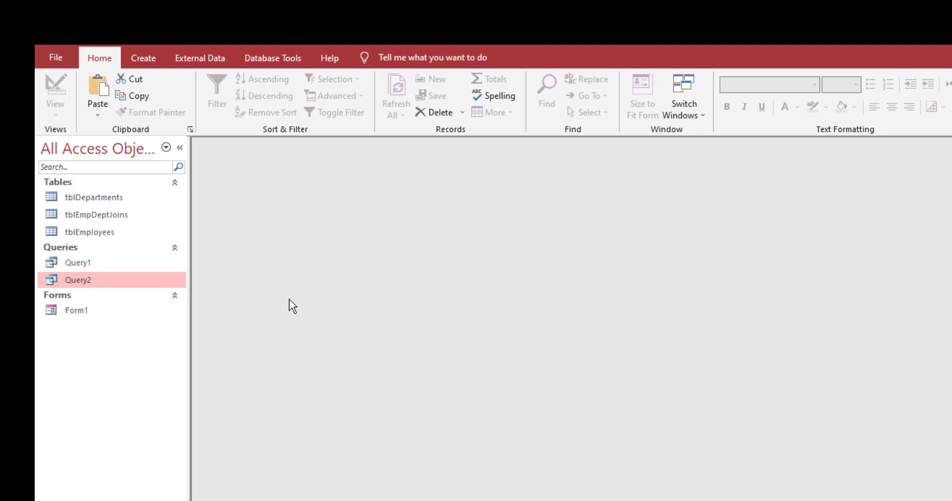
right_click(173, 279)
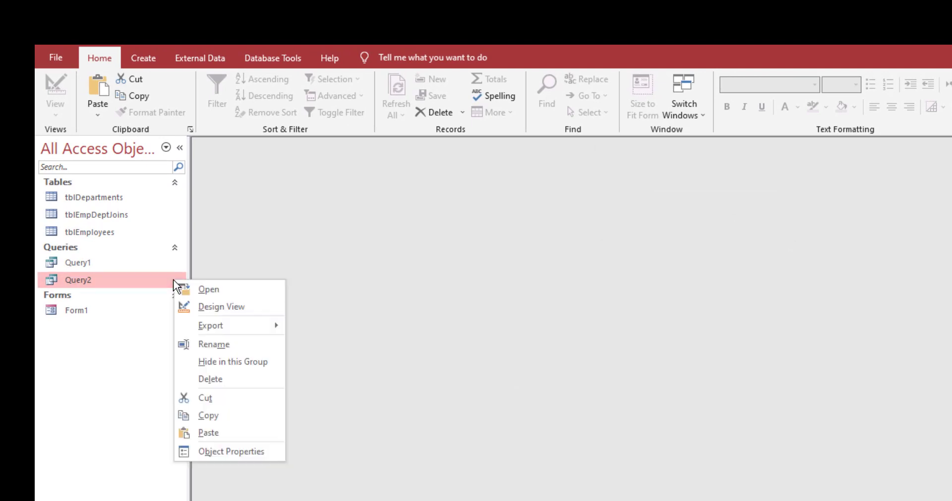
left_click(216, 306)
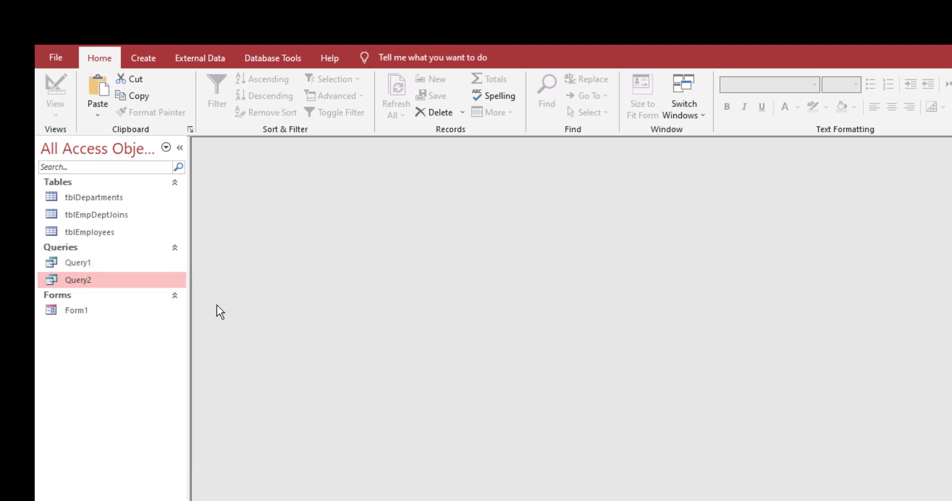
- Replace the SQL with SELECT * FROM tblEmployees T1 LEFT JOIN tblEmpDeptJoins T2 ON T2.EmployeeID = T1.EmployeeID
key("Delete")
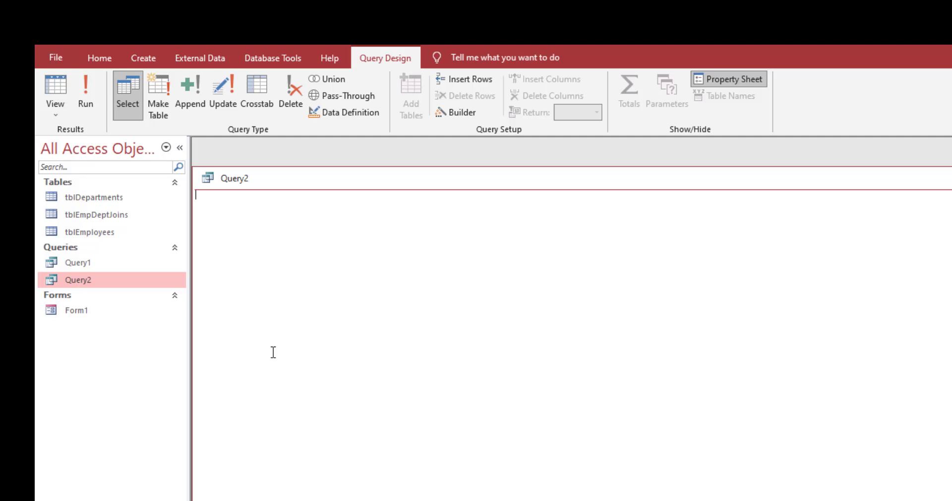
type("SE")
key("BackSpace")
key("BackSpace")
type("SELECT *")
key("Return")
type("FROM tblEmployee")
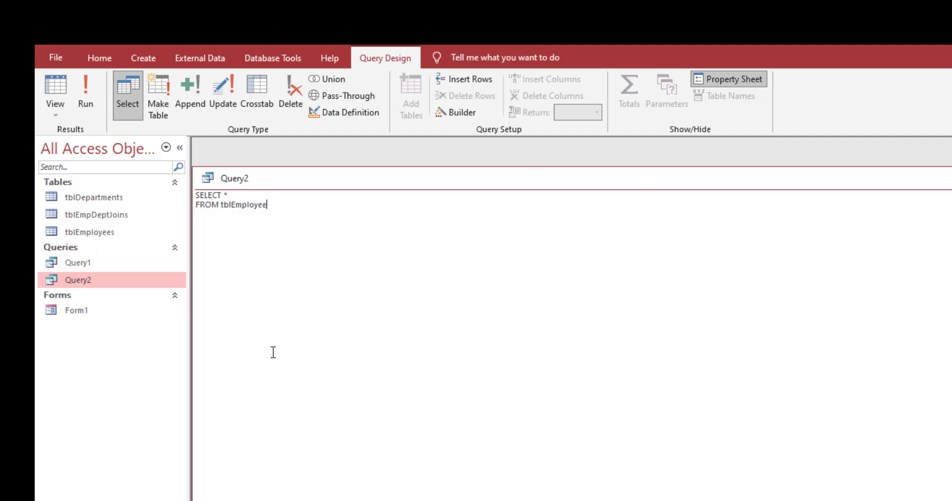
type("s T1 ")
type("LEFT JOIN tb")
type("lEmpD")
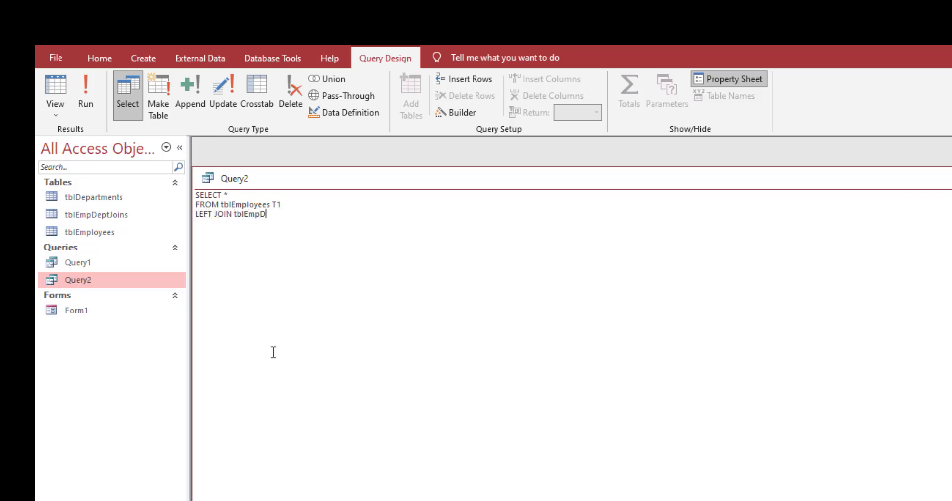
type("eptJoins T2 ON T2.EmployeeID")
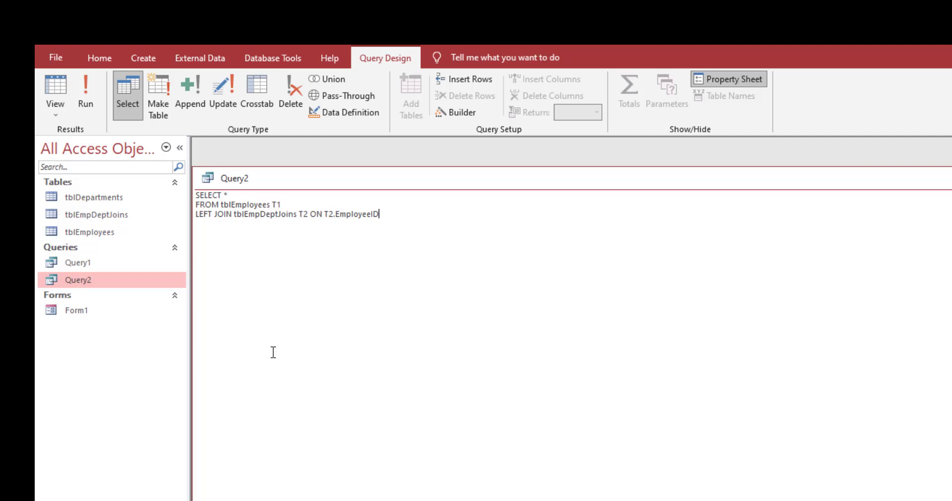
type(" = T1.EmployeeID")
- Add LEFT JOIN tblDepartments T3 ON T3.DepartmentID = T2.DepartmentID as a second line
key("Return")
type("LEFT JOIN tb")
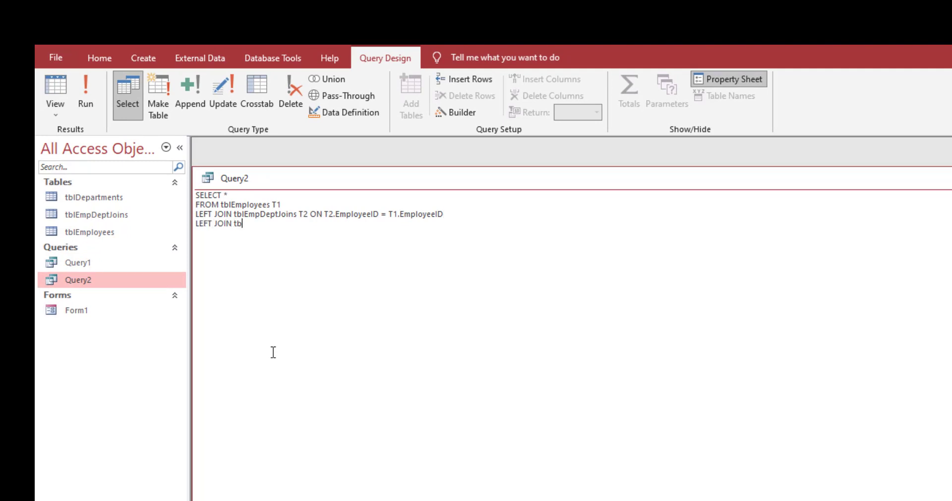
type("lDepartments T3 ON T3.Dpe")
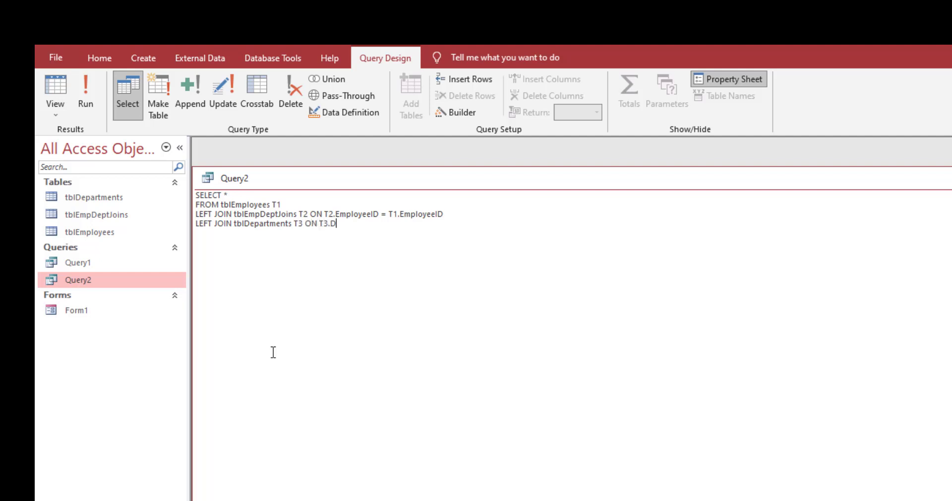
key("BackSpace")
key("BackSpace")
type("epartmentID ")
type("=")
type("1")
key("BackSpace")
type("2.DepartmentID")
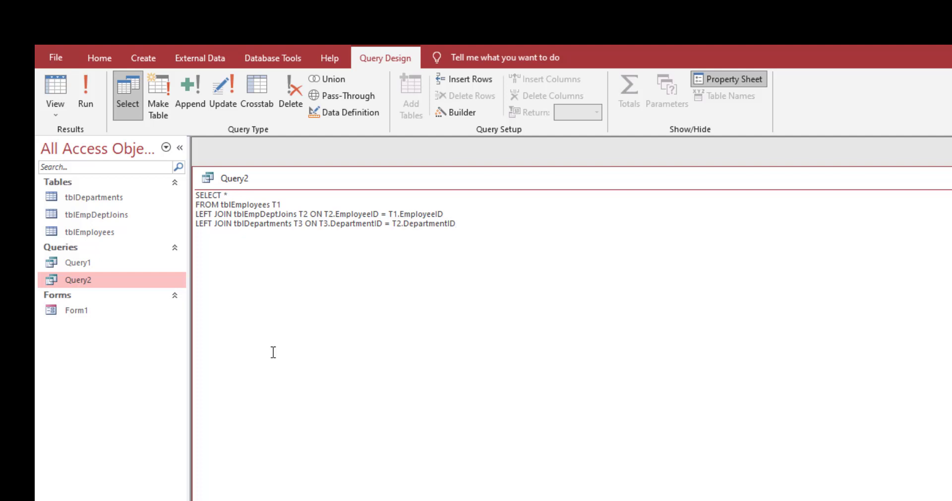
- Review the T1, T2 and T3 aliases and join conditions in Query2's SQL
left_click_drag(465, 222, 383, 224)
left_click_drag(293, 224, 386, 224)
left_click_drag(299, 214, 436, 213)
left_click_drag(298, 214, 356, 214)
left_click(357, 218)
left_click_drag(247, 204, 279, 204)
triple_click(512, 225)
left_click(514, 226)
- Replace SELECT * with T1.FirstName, T1.LastName and T3.DeptName
left_click(287, 199)
key("BackSpace")
type("T1.FirstName, T1.LastName, ")
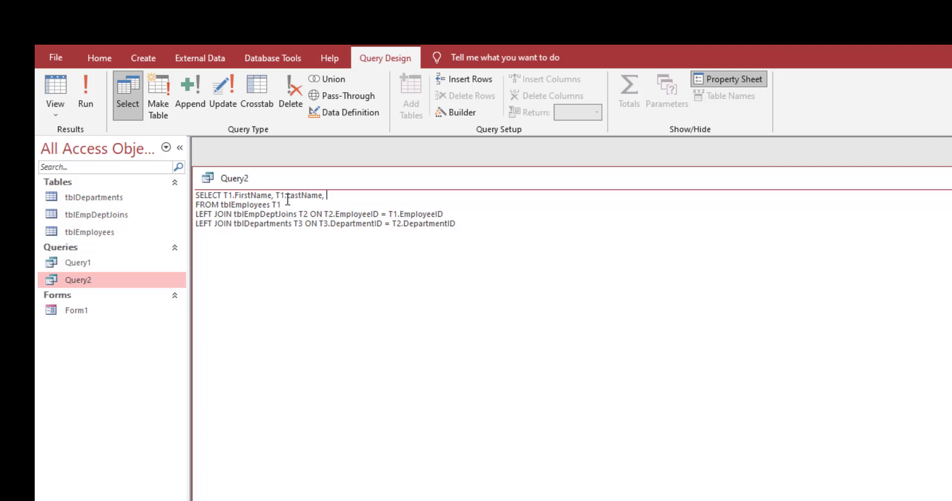
type("T")
type("3.Depa")
type("rtmen")
key("BackSpace")
key("BackSpace")
key("BackSpace")
key("BackSpace")
key("BackSpace")
key("BackSpace")
type("tName")
- After the syntax error, parenthesise the first LEFT JOIN and rerun Query2
left_click(94, 99)
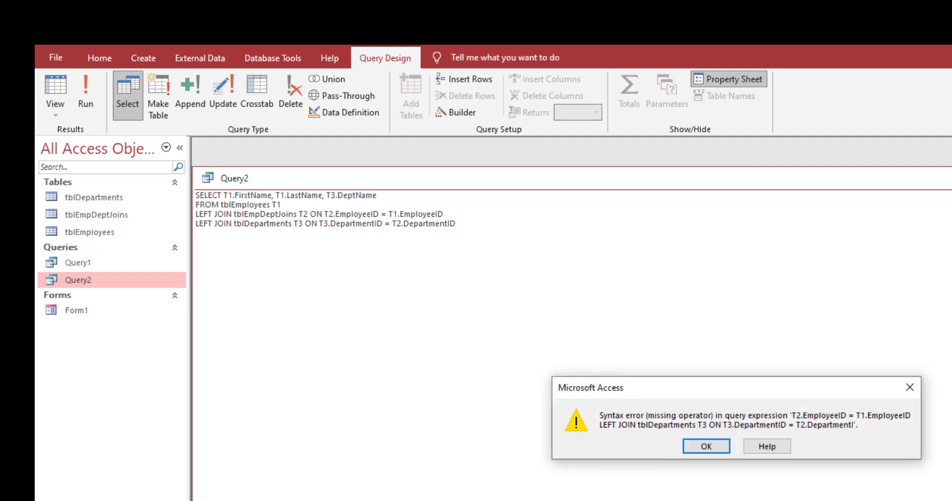
left_click(713, 446)
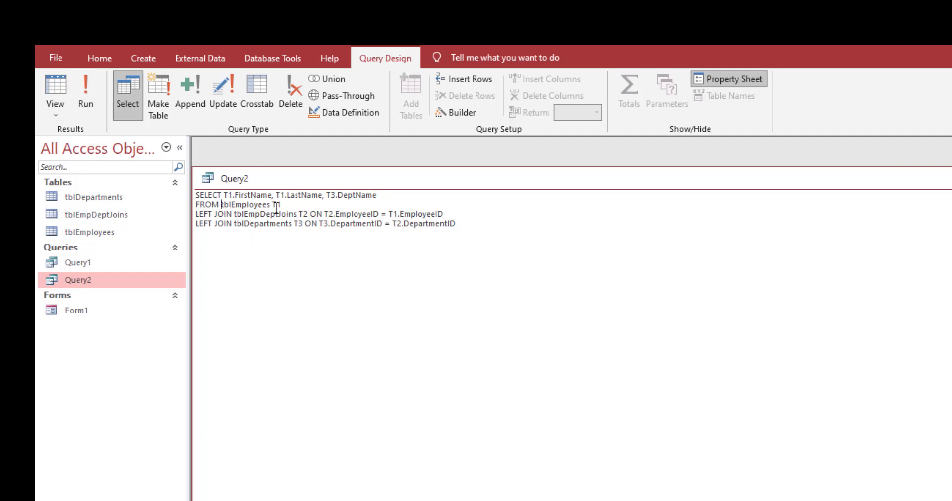
type("(")
left_click(452, 212)
type(")")
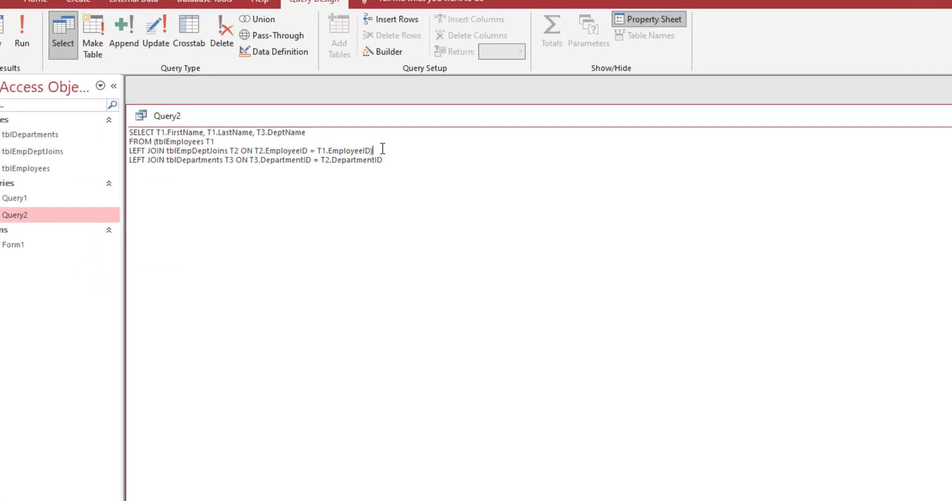
left_click(27, 32)
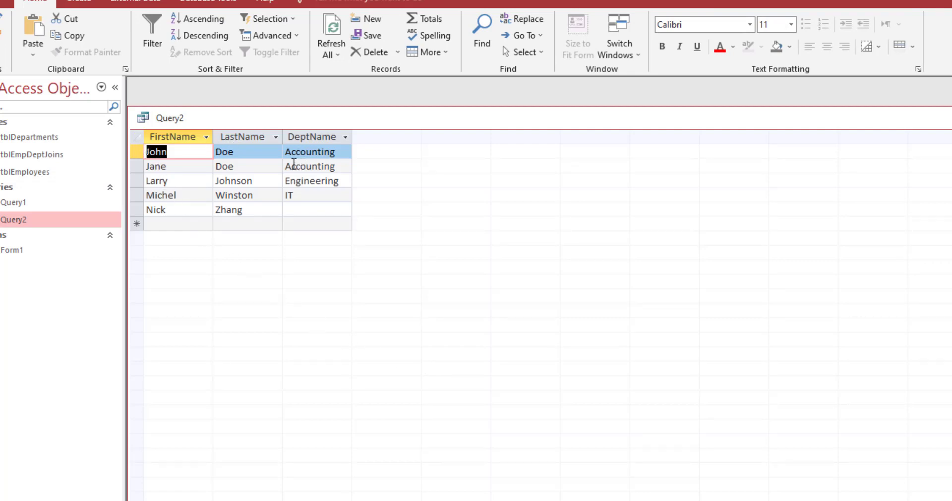
- Check the employee with an empty DeptName against the tblEmpDeptJoins table and reference diagram
left_click(137, 209)
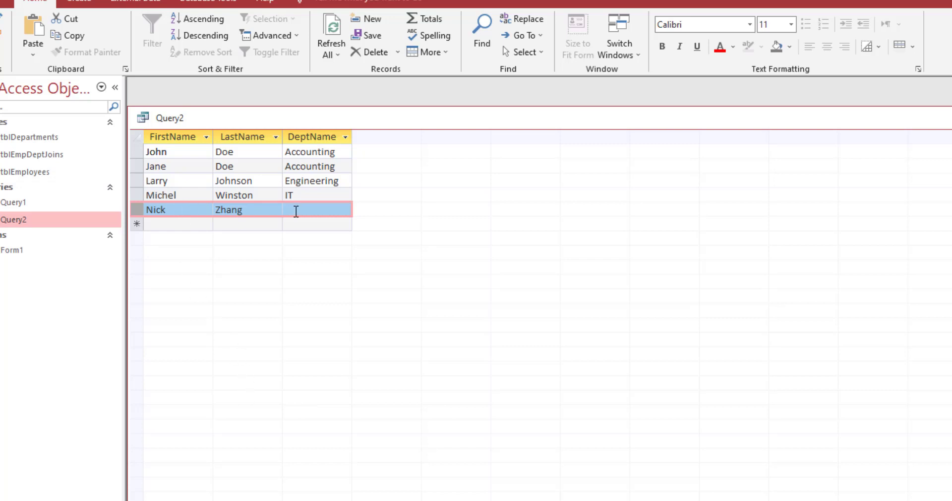
left_click(308, 208)
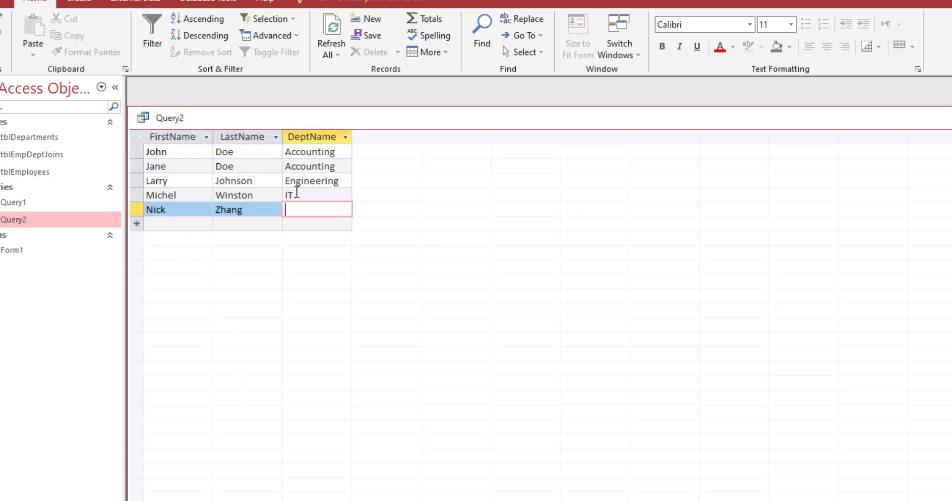
key("alt+Tab")
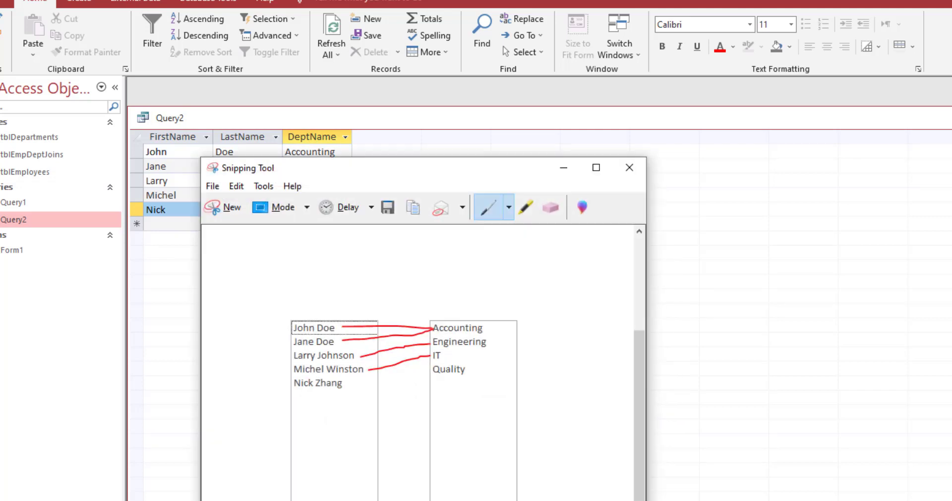
double_click(44, 155)
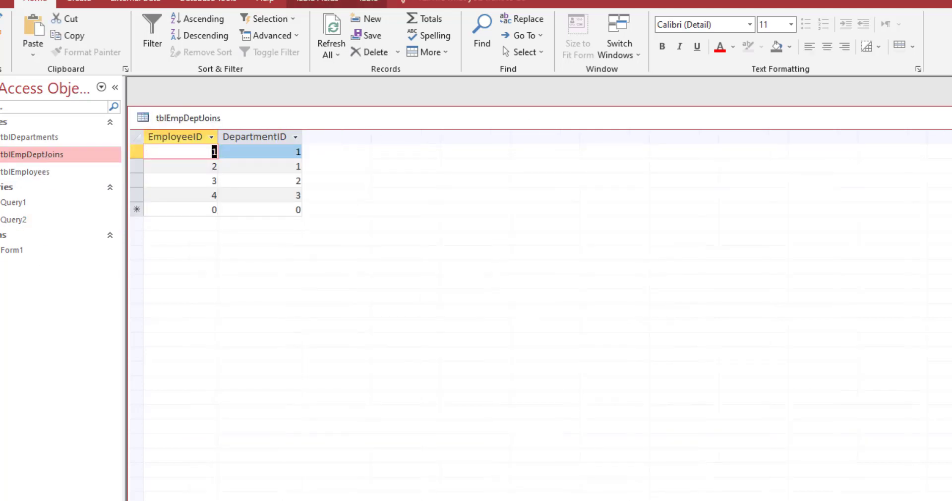
key("ctrl+w")
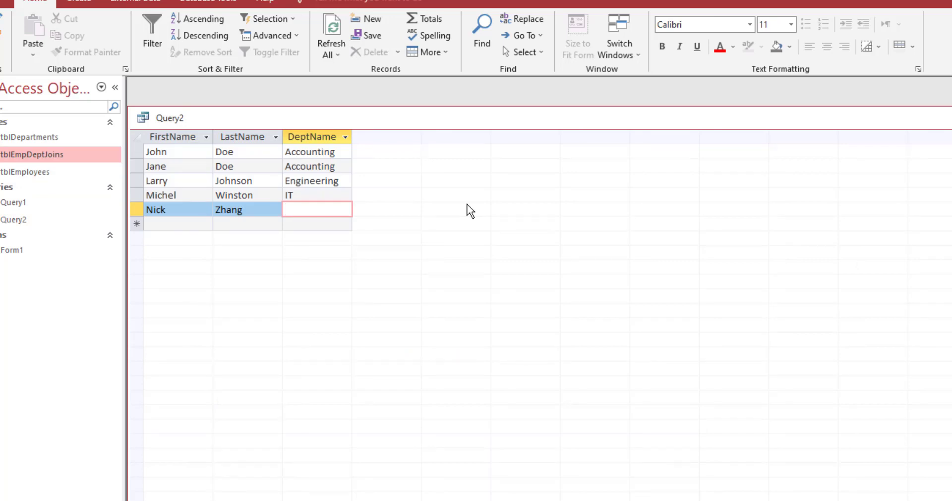
right_click(481, 122)
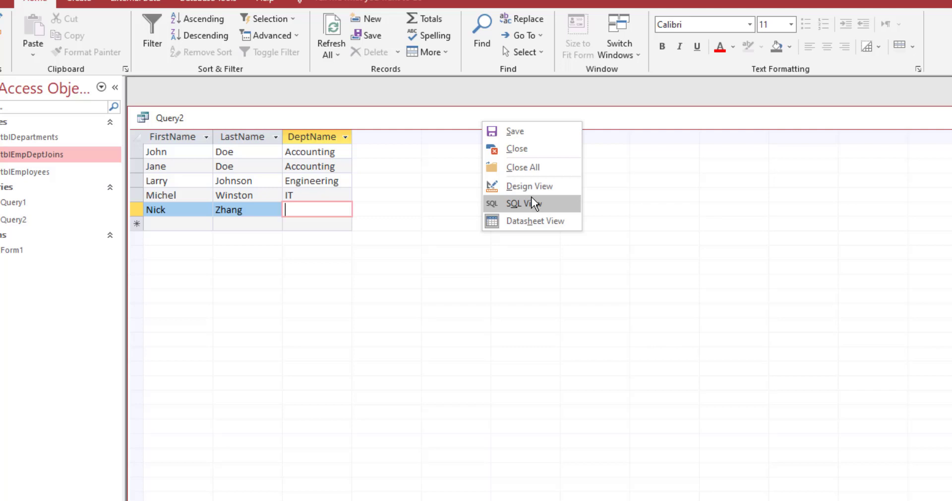
key("alt+Tab")
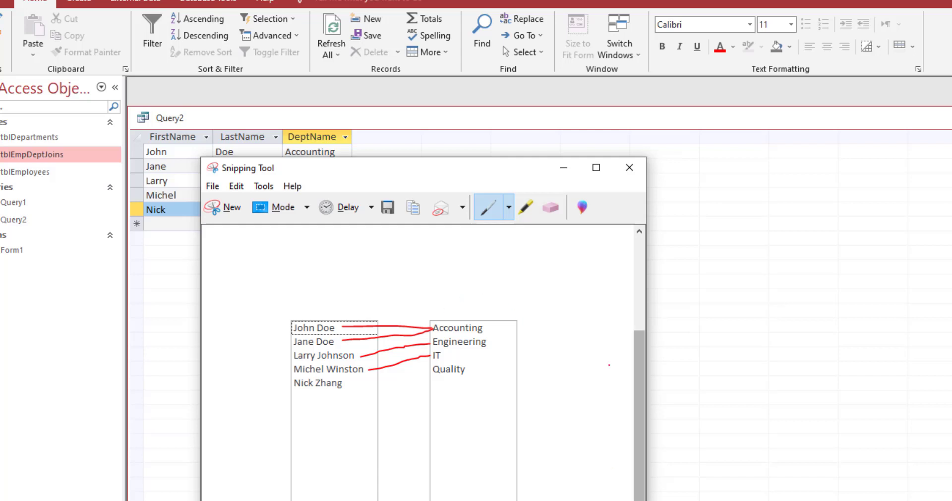
left_click(784, 300)
- Close Query2 and save its design changes
right_click(539, 128)
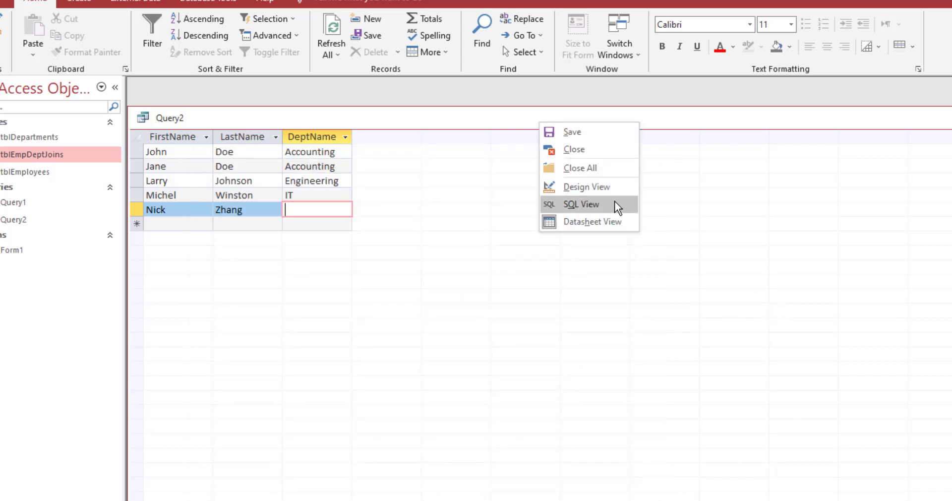
left_click(806, 323)
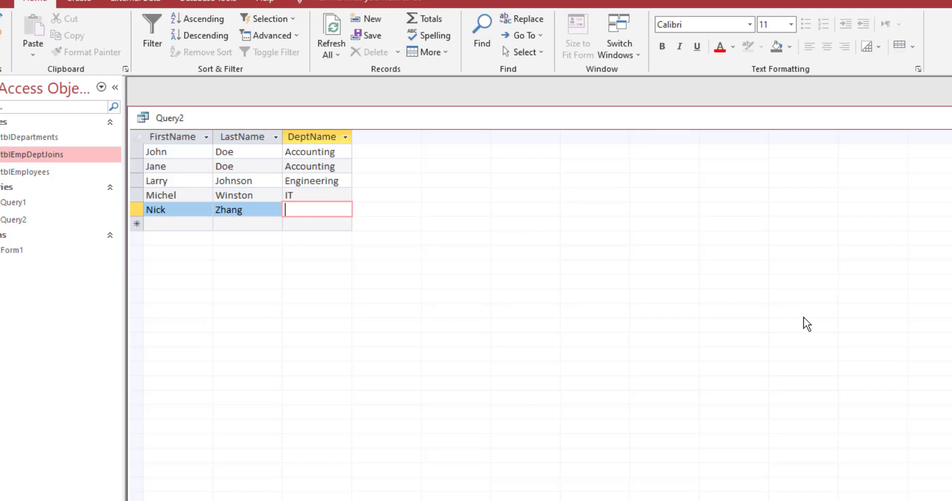
key("ctrl+w")
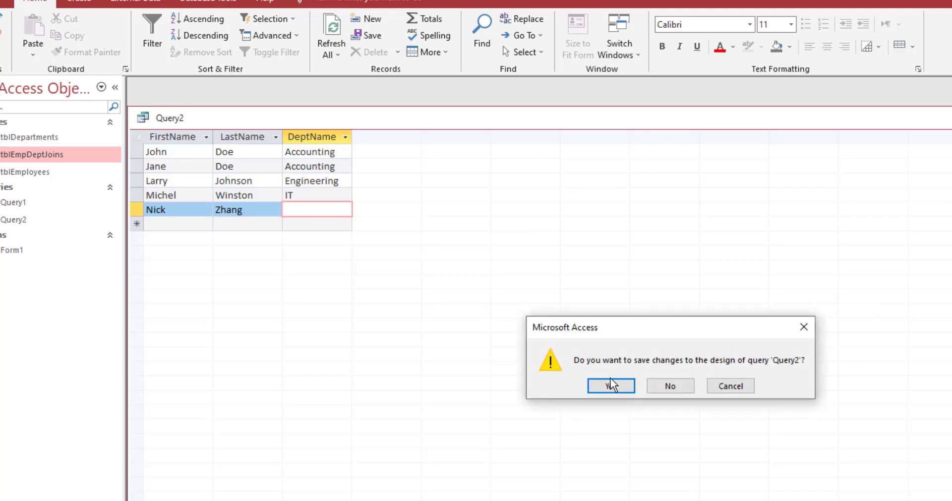
left_click(610, 385)
- Copy and paste Query2 as a duplicate named Query3
left_click(67, 221)
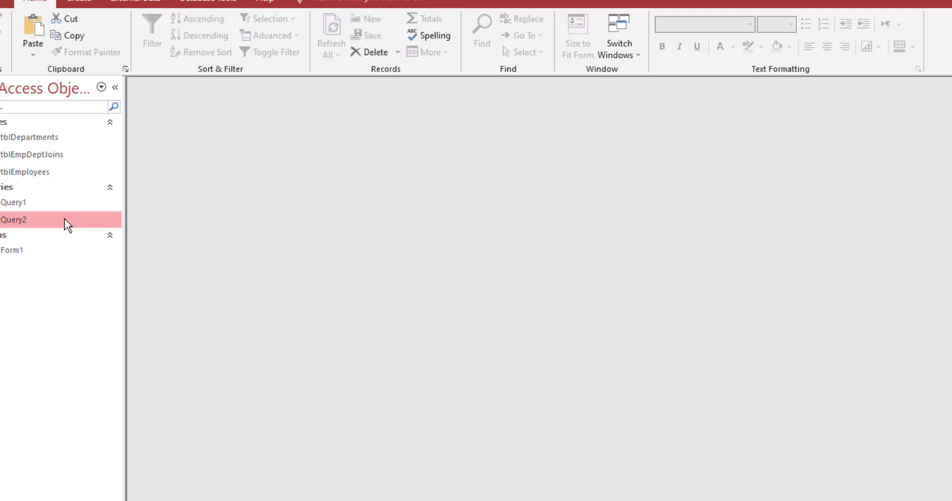
key("ctrl+c")
key("ctrl+v")
left_click_drag(606, 226, 502, 232)
key("Delete")
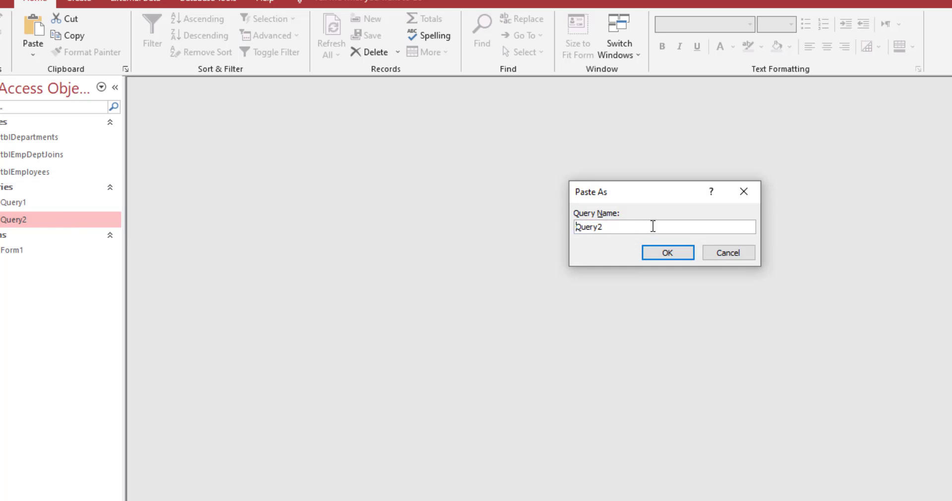
left_click(653, 226)
key("BackSpace")
type("3")
left_click(667, 253)
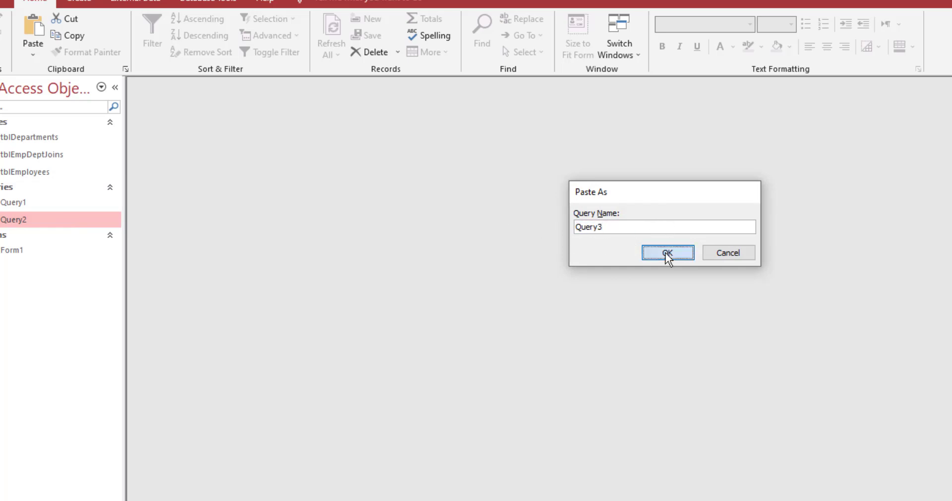
- Open Query3's SQL and put each join on its own line
right_click(101, 238)
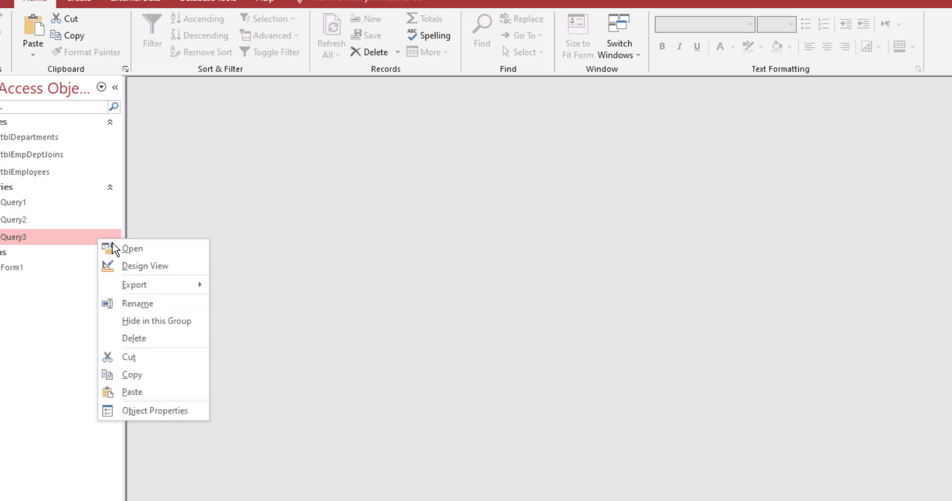
left_click(179, 263)
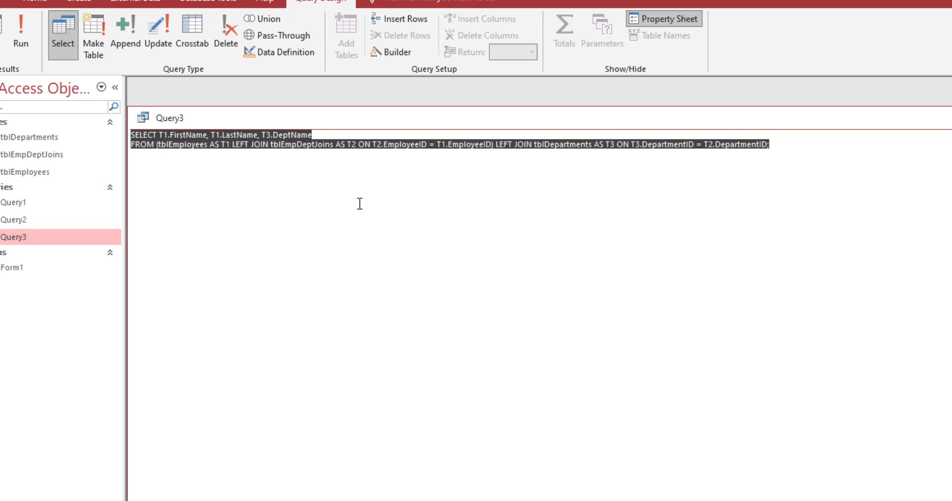
left_click(211, 154)
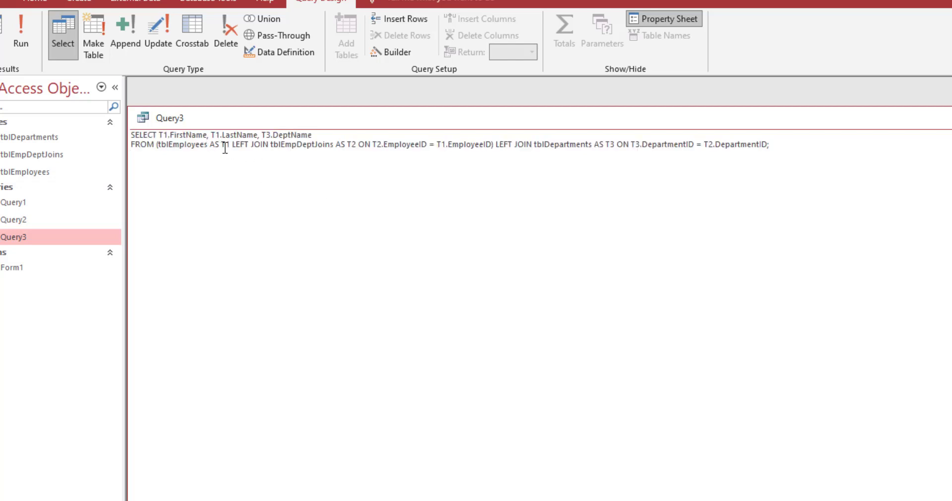
left_click(229, 145)
key("Return")
left_click(395, 154)
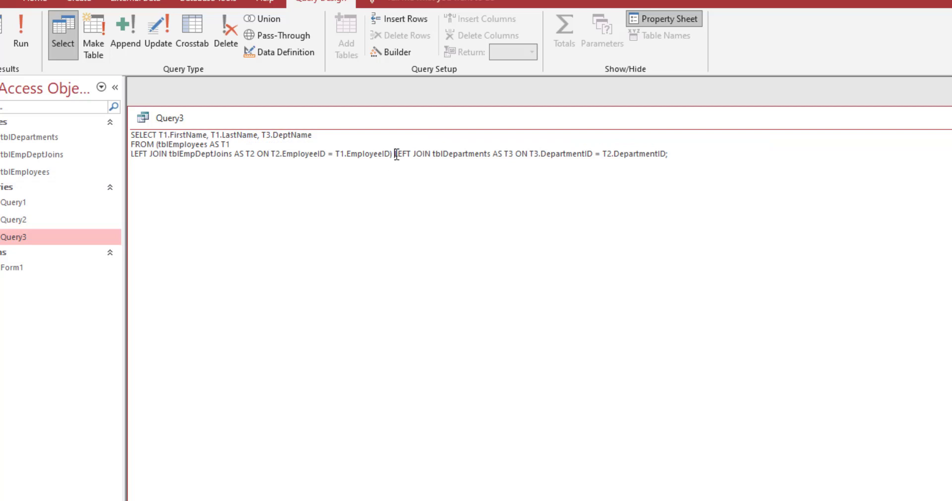
key("Return")
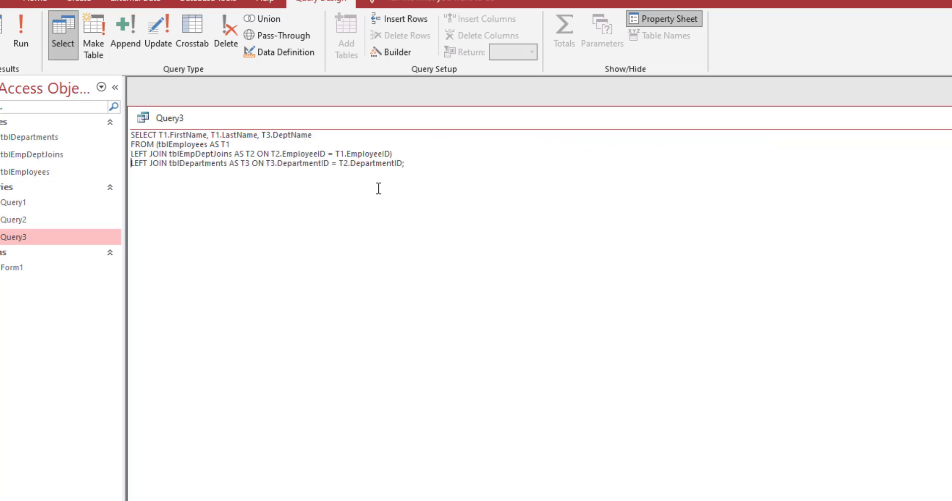
left_click(260, 163)
- Replace both LEFT joins with RIGHT JOIN and run Query3
double_click(139, 165)
type("RIGHT")
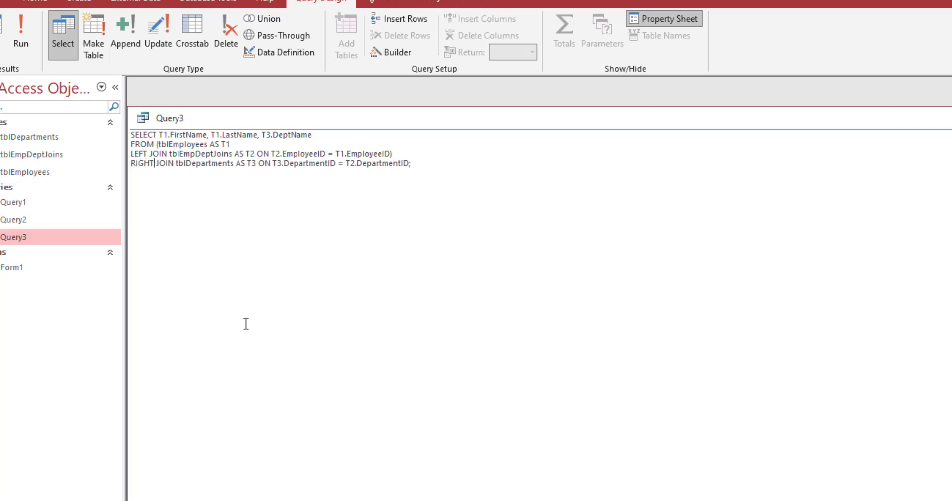
left_click(149, 154)
key("BackSpace")
key("BackSpace")
key("BackSpace")
key("BackSpace")
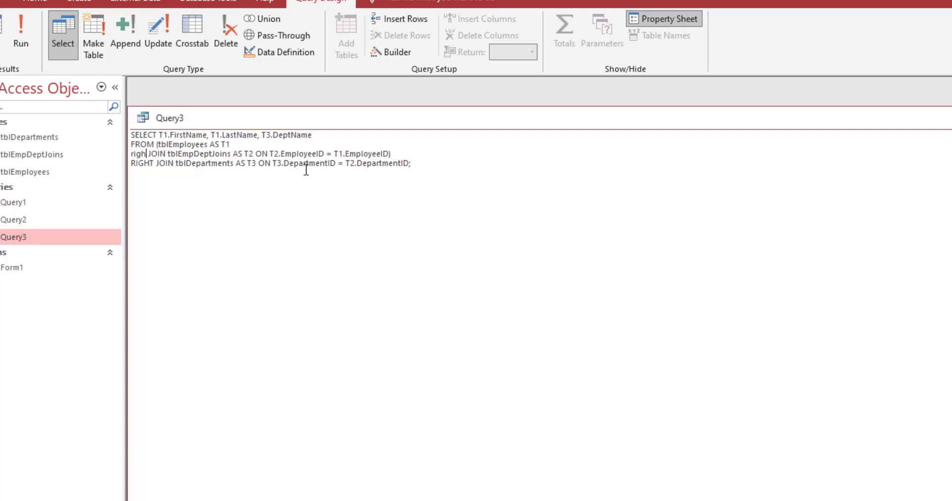
type("r")
key("BackSpace")
type("RIGHT")
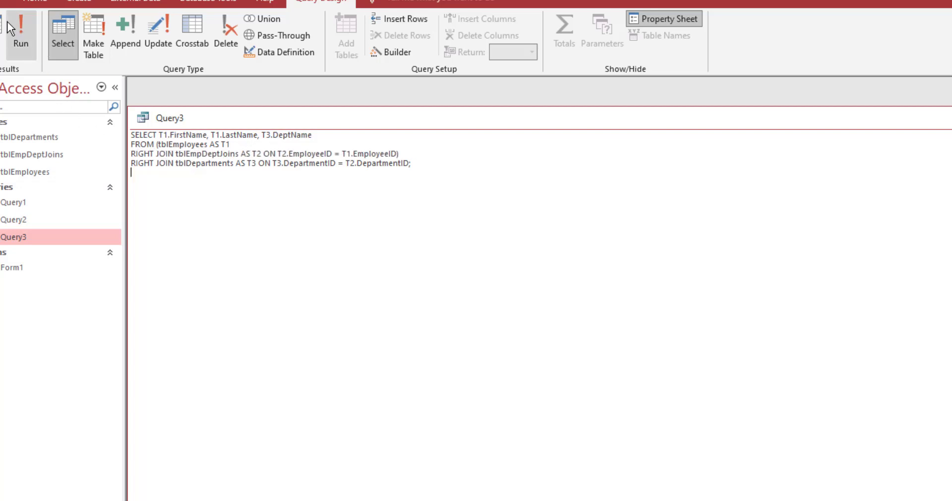
left_click(23, 34)
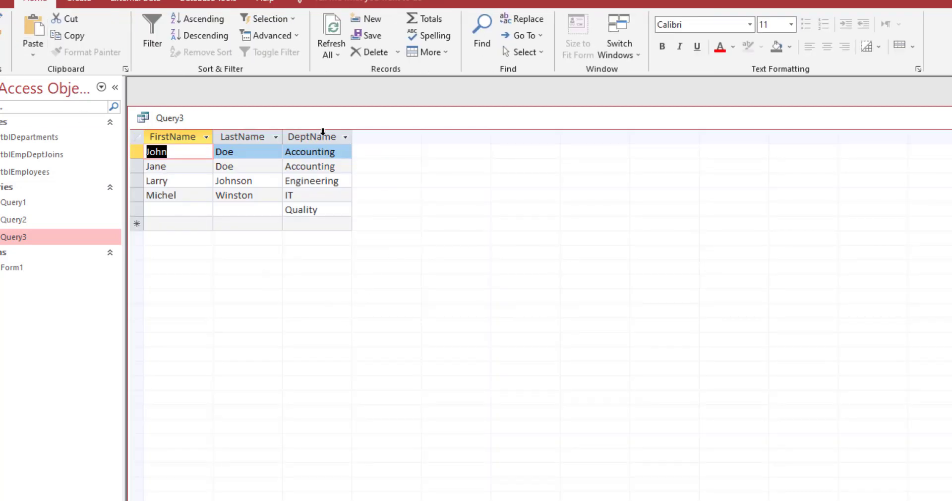
- Highlight the employee-less Quality row and place the name–department diagram beside Query3's results
left_click(323, 132)
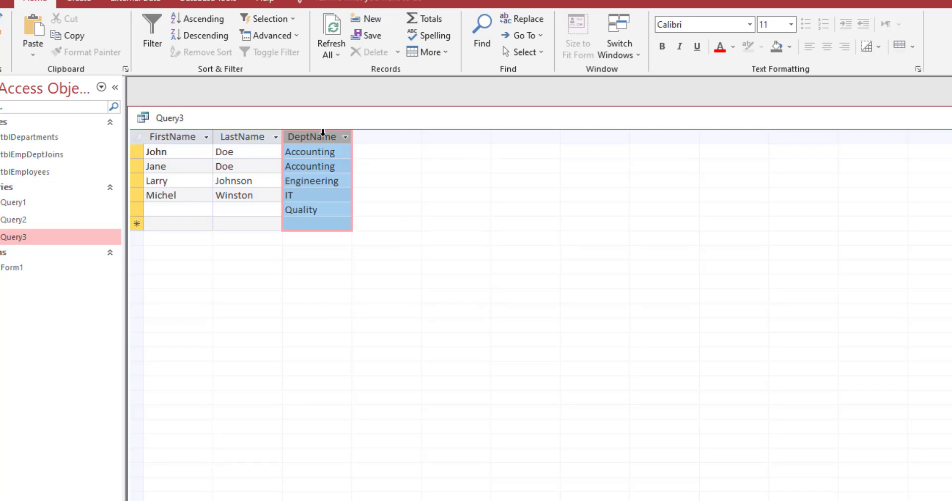
left_click(229, 150)
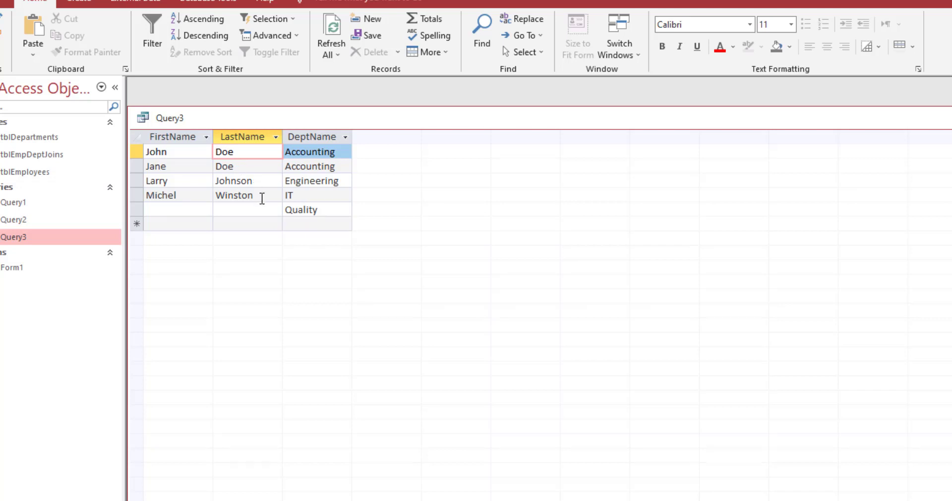
left_click_drag(321, 212, 285, 210)
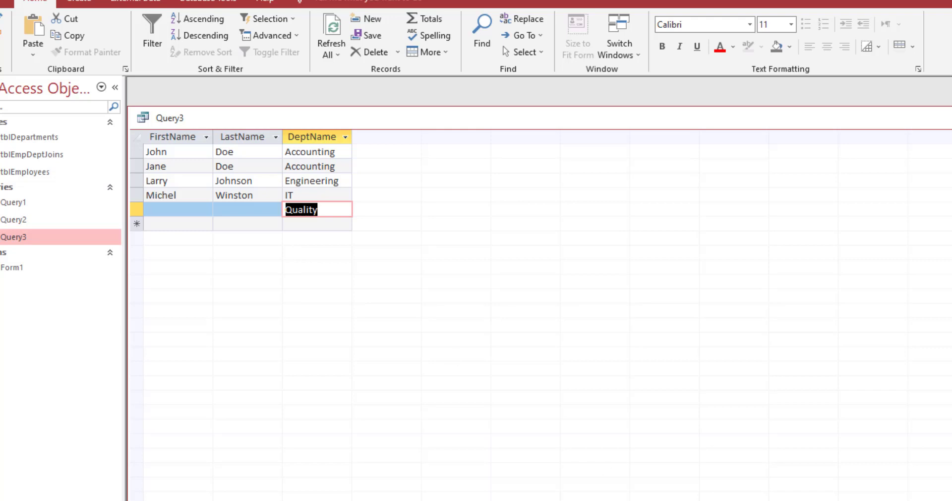
key("alt+Tab")
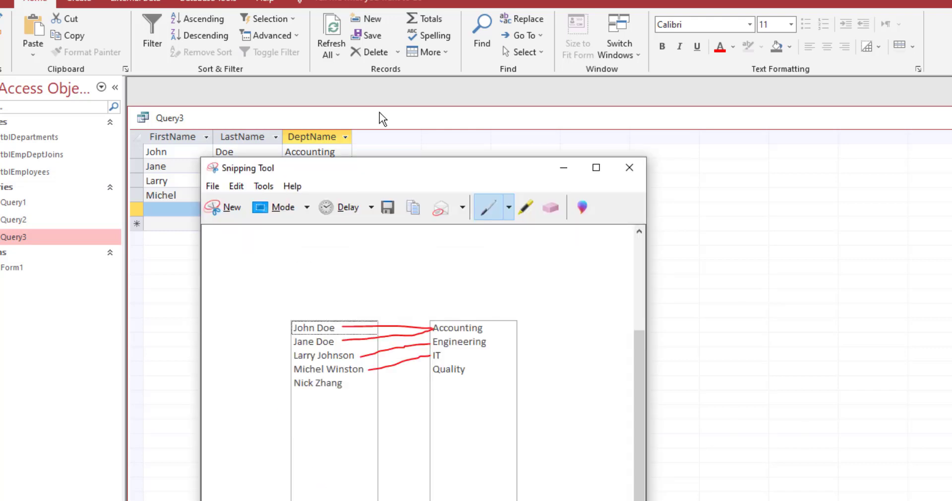
left_click_drag(392, 176, 344, 254)
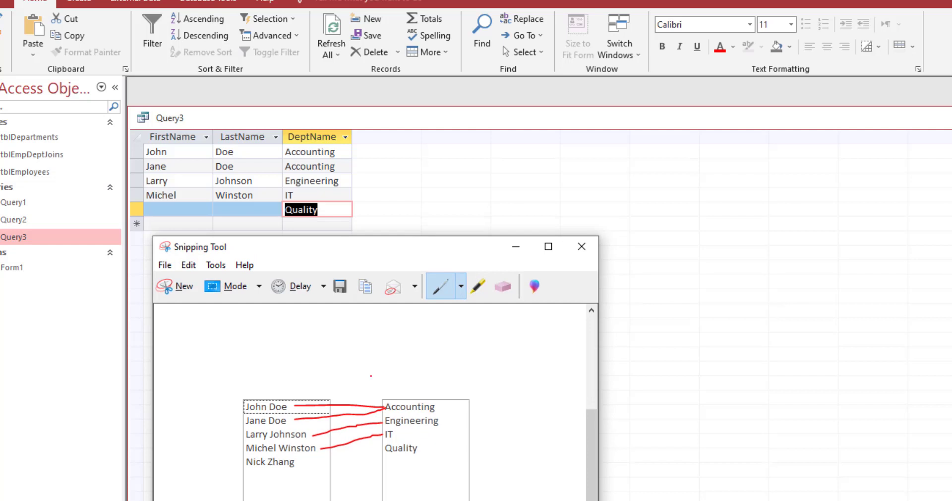